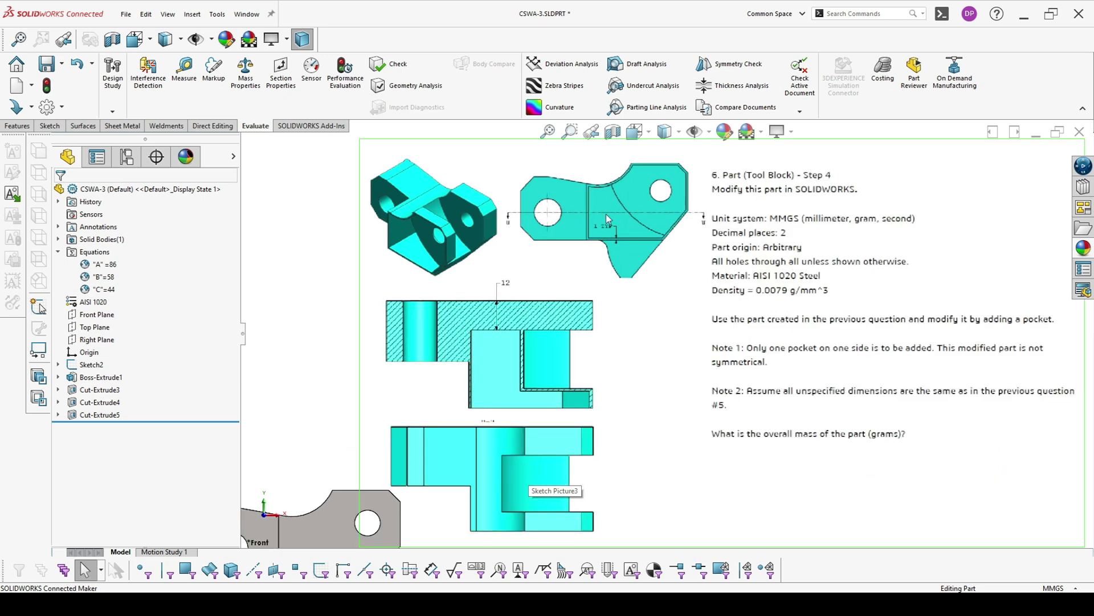
scroll(606, 214, "down", 3)
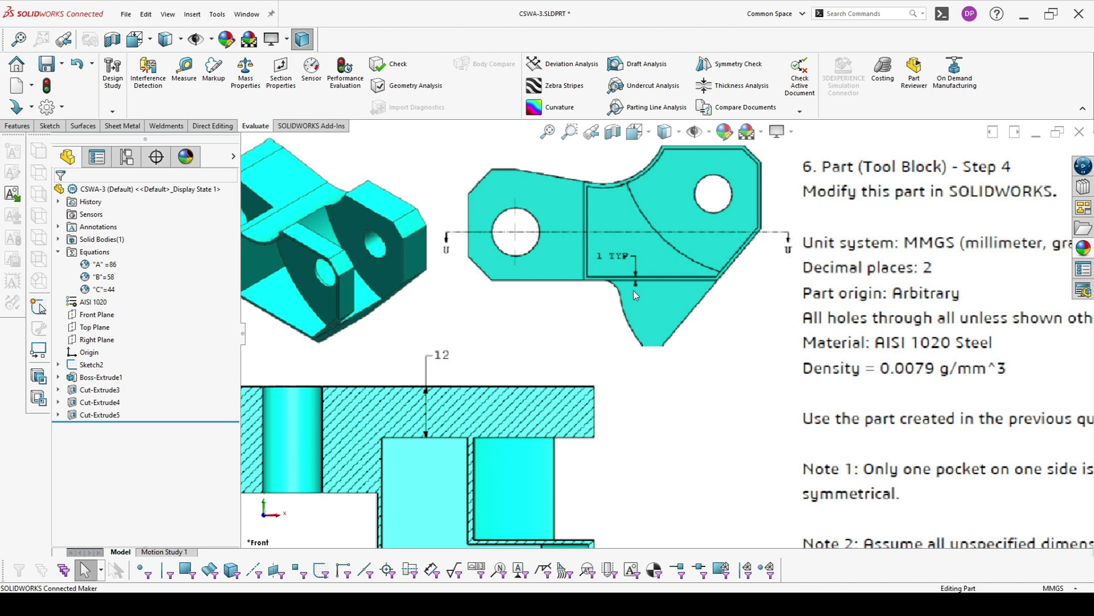
scroll(633, 290, "down", 2)
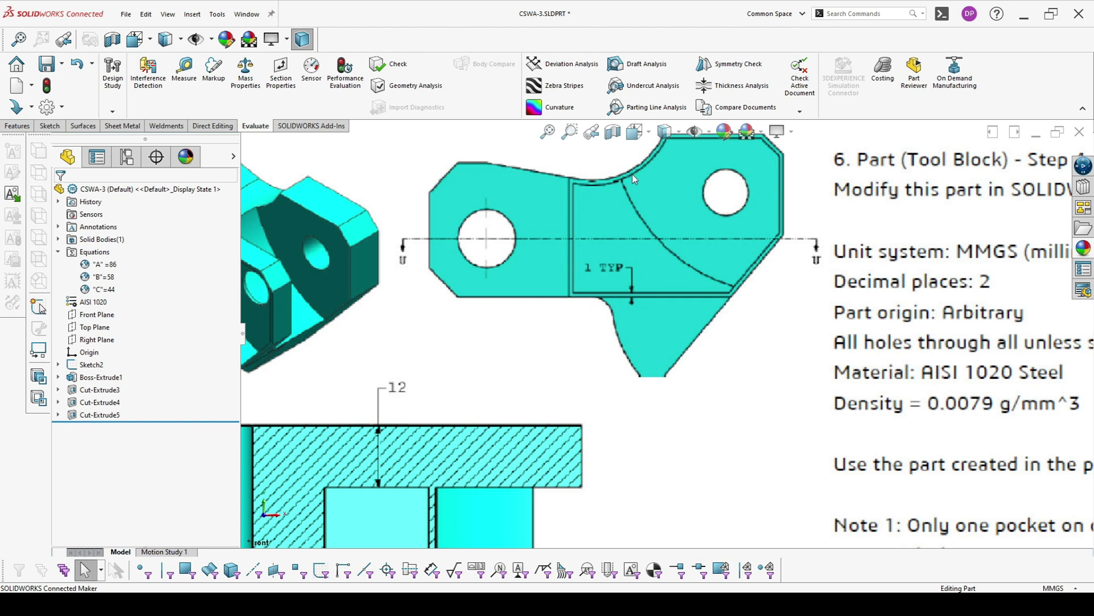
scroll(587, 279, "up", 4)
scroll(594, 438, "down", 4)
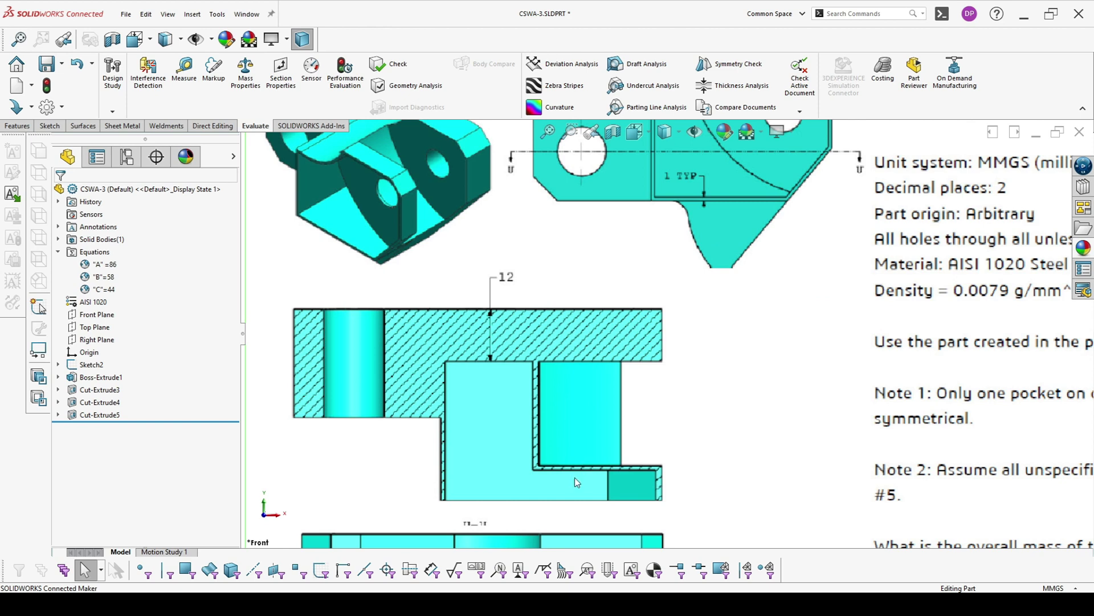
scroll(550, 408, "up", 2)
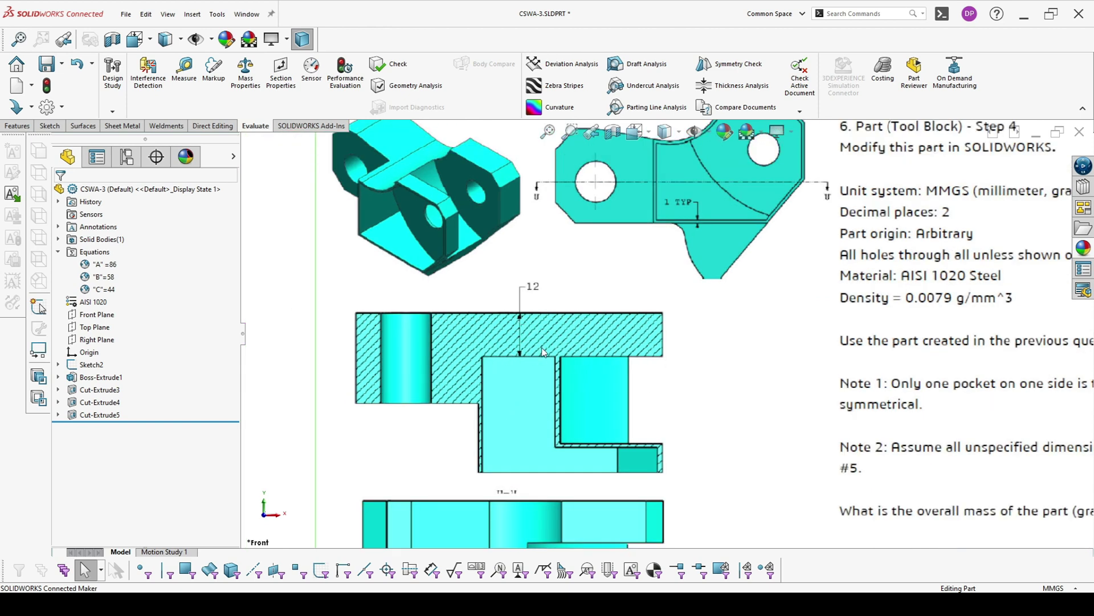
scroll(765, 422, "up", 3)
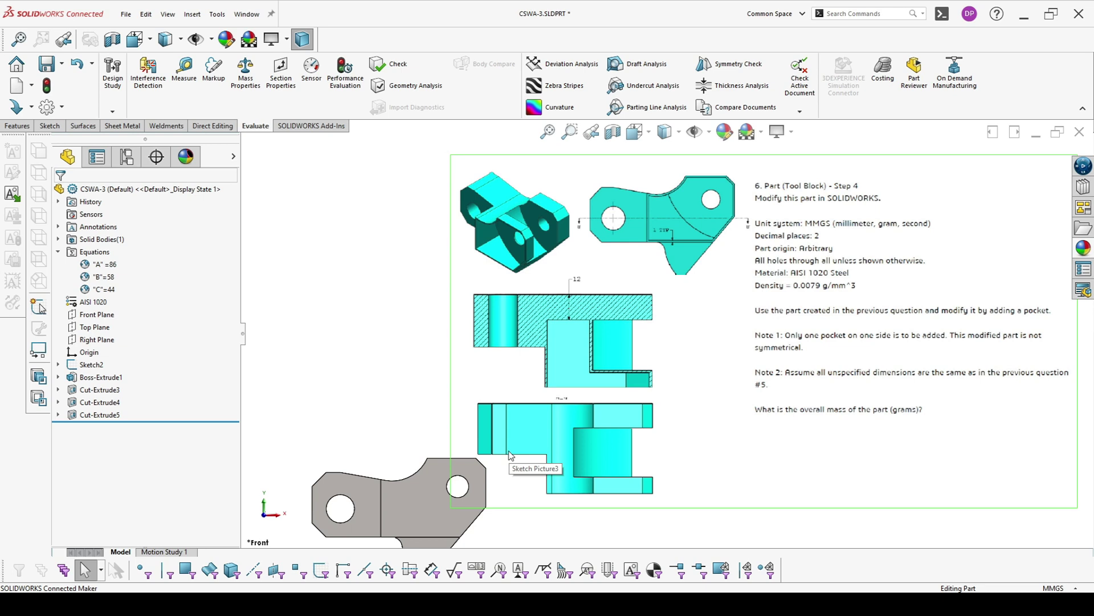
Start a new sketch on the tool block's right-hand face.
left_click(430, 497)
middle_click_drag(479, 513, 546, 450, "ctrl")
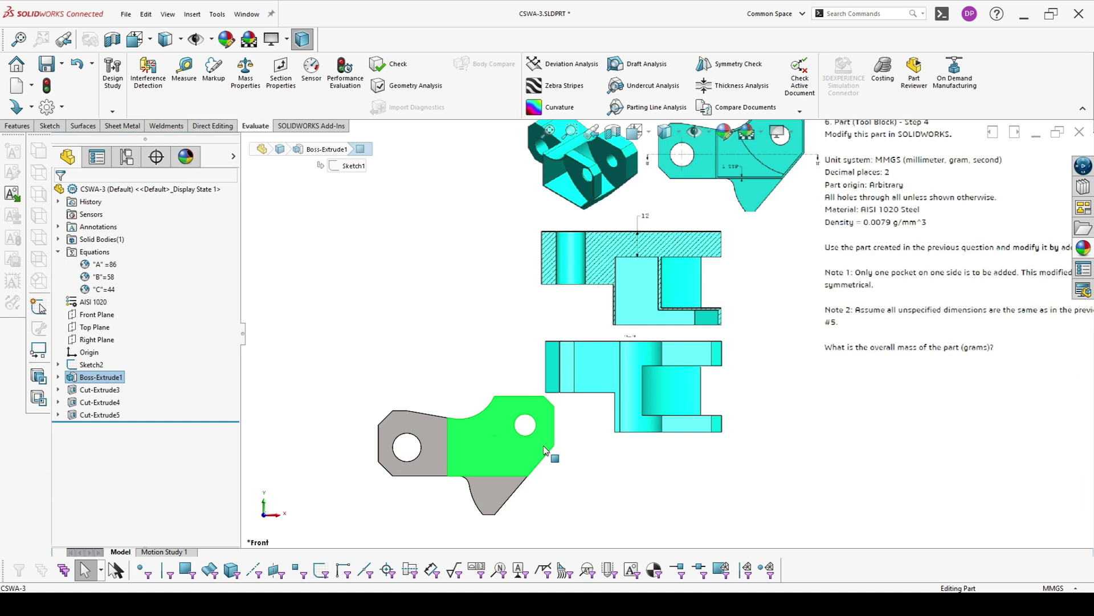
right_click(504, 439)
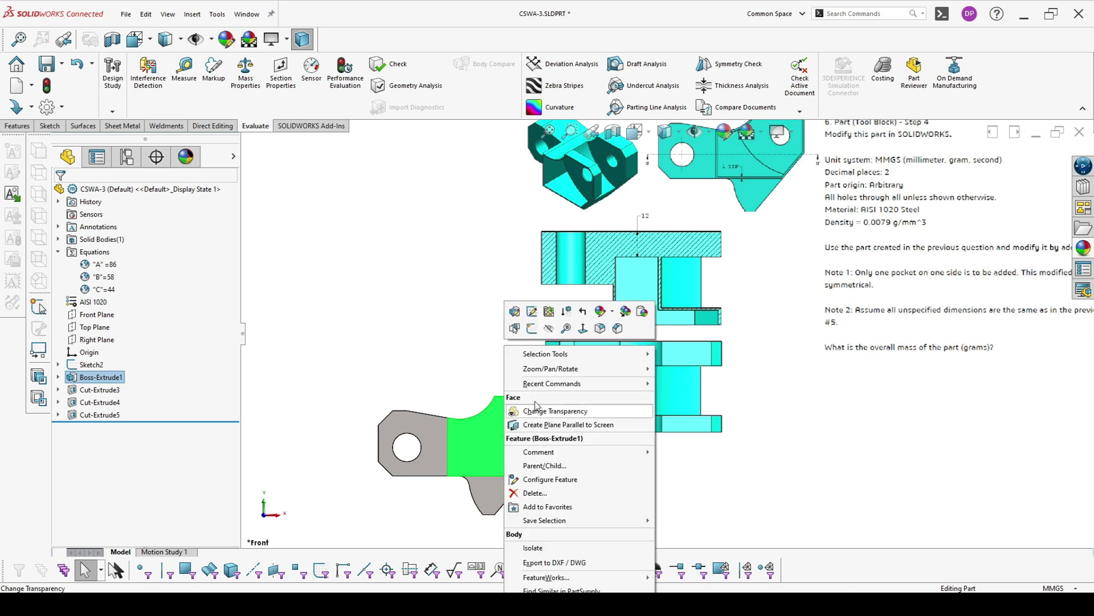
left_click(535, 335)
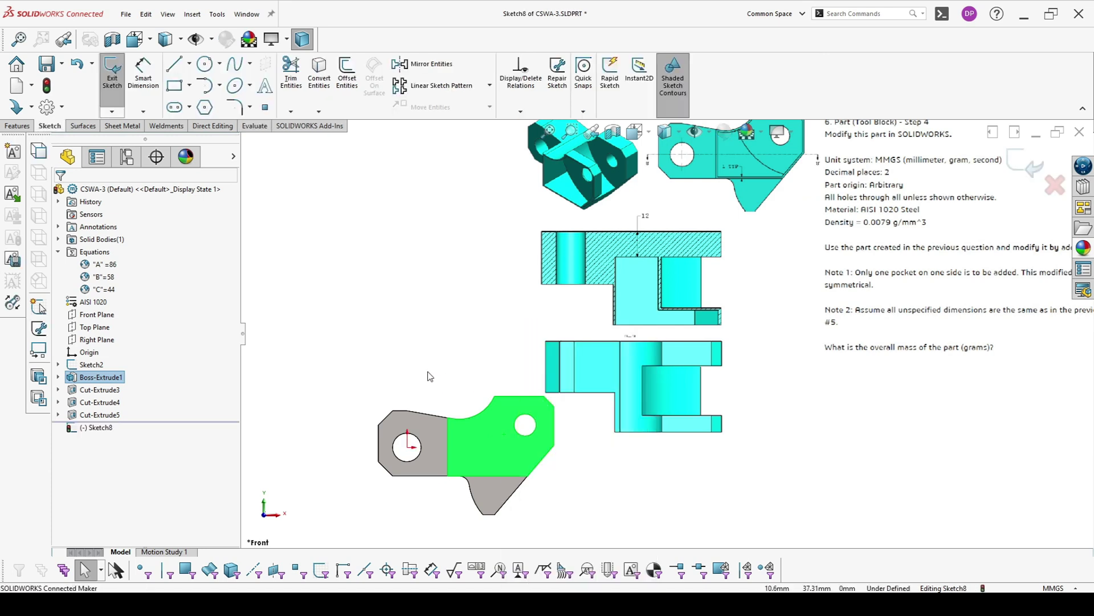
Offset the face's edges 1 mm inward with Reverse checked, then orbit to check the outline.
left_click(347, 74)
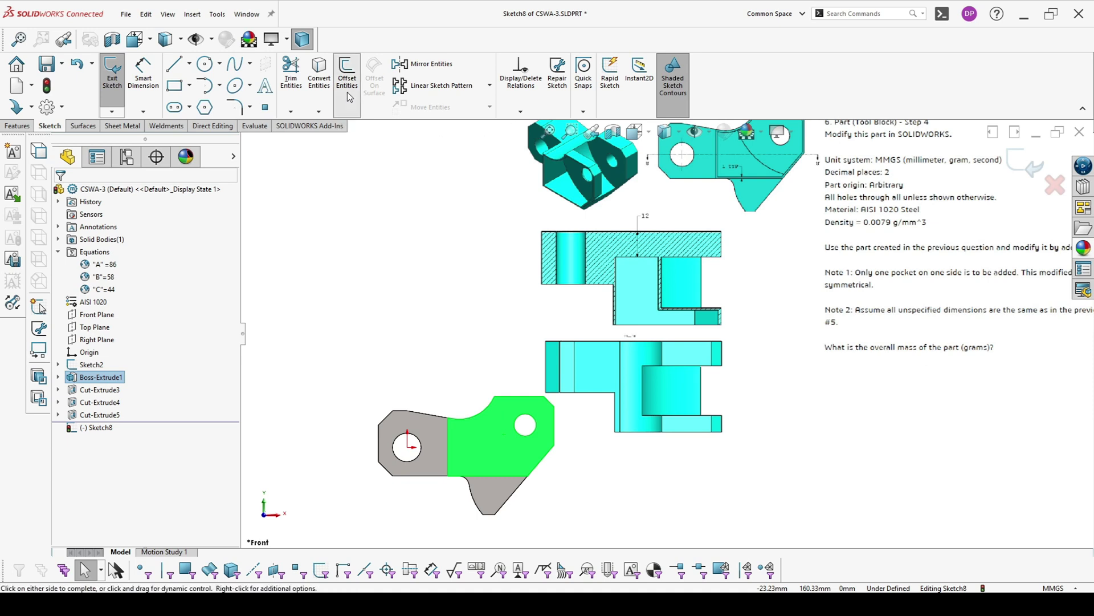
type("1")
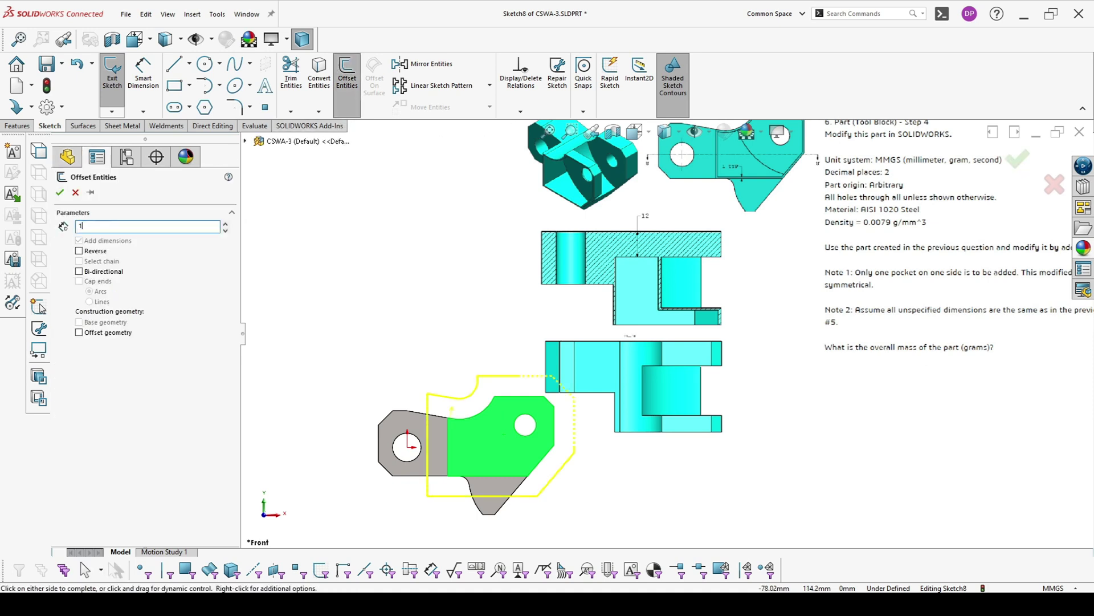
key("Return")
scroll(495, 406, "down", 3)
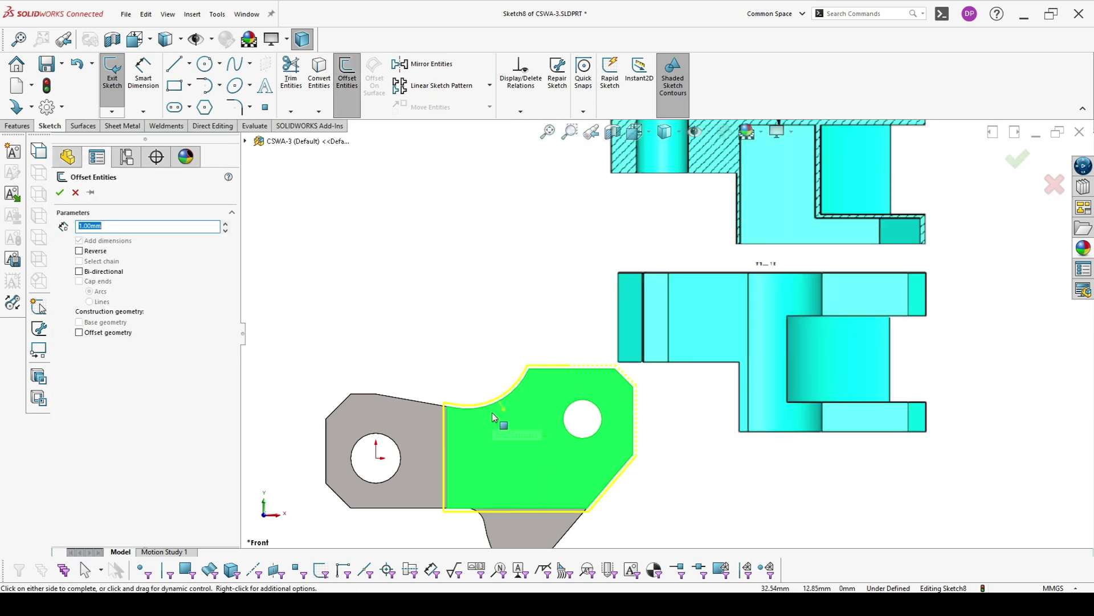
left_click(79, 251)
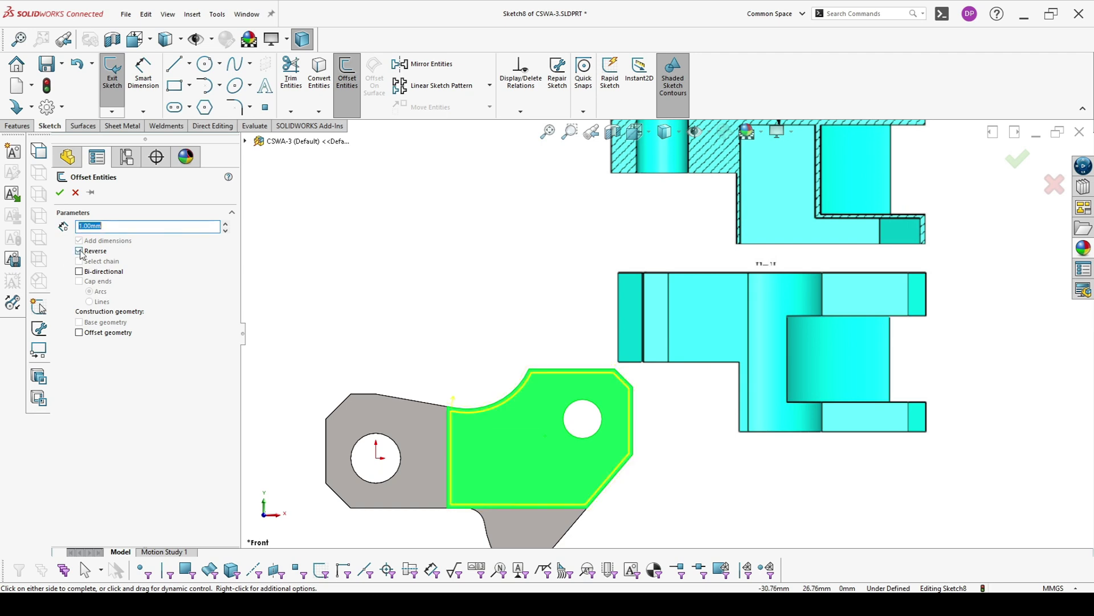
left_click(61, 195)
scroll(664, 399, "up", 2)
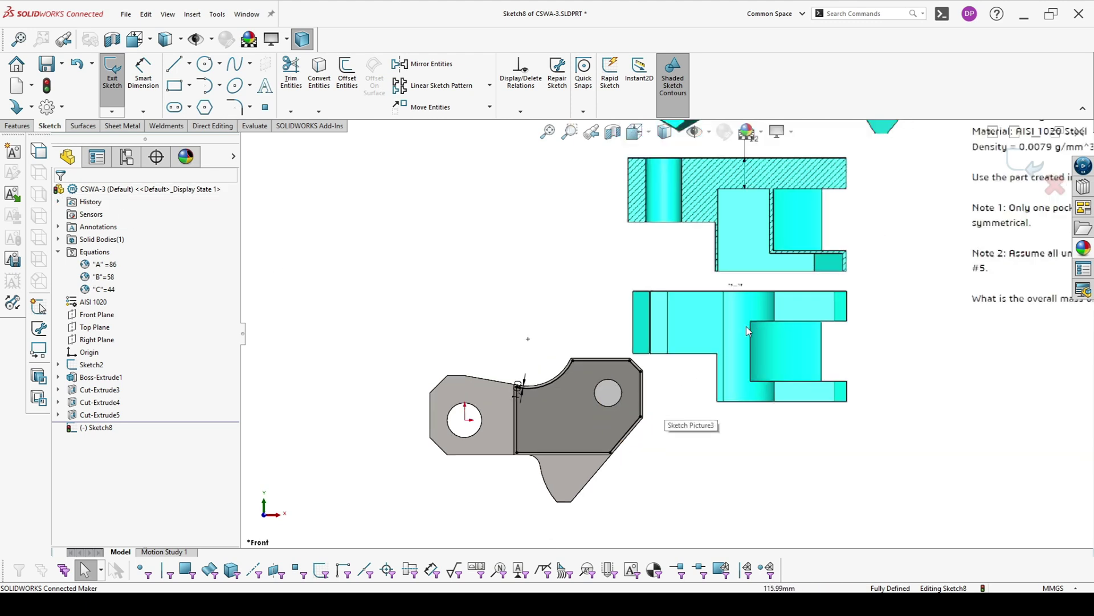
middle_click_drag(636, 341, 620, 454)
scroll(681, 311, "down", 2)
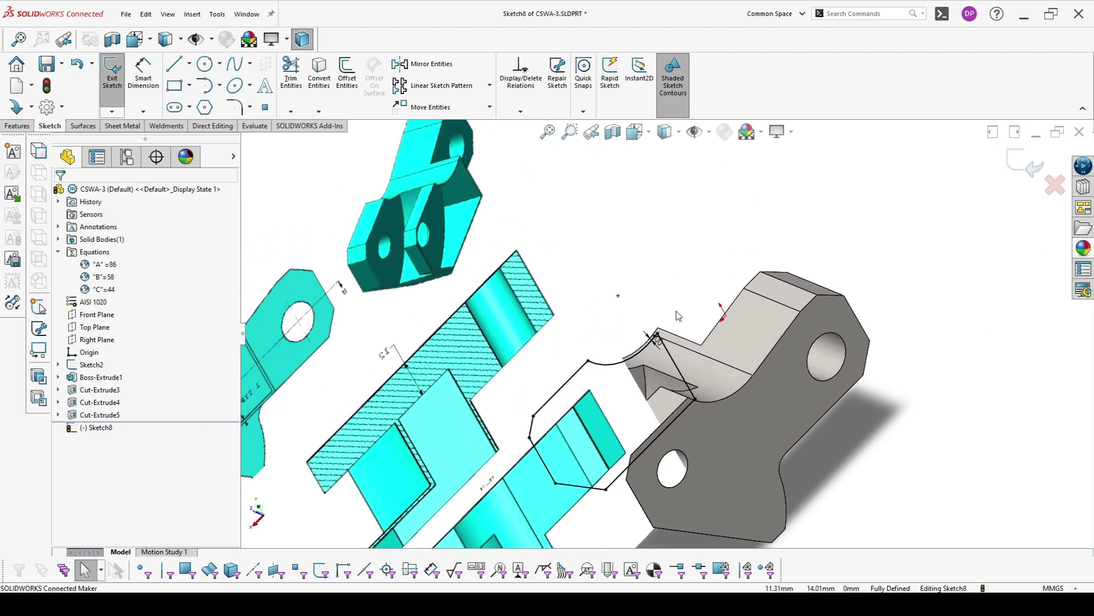
middle_click_drag(679, 313, 655, 368)
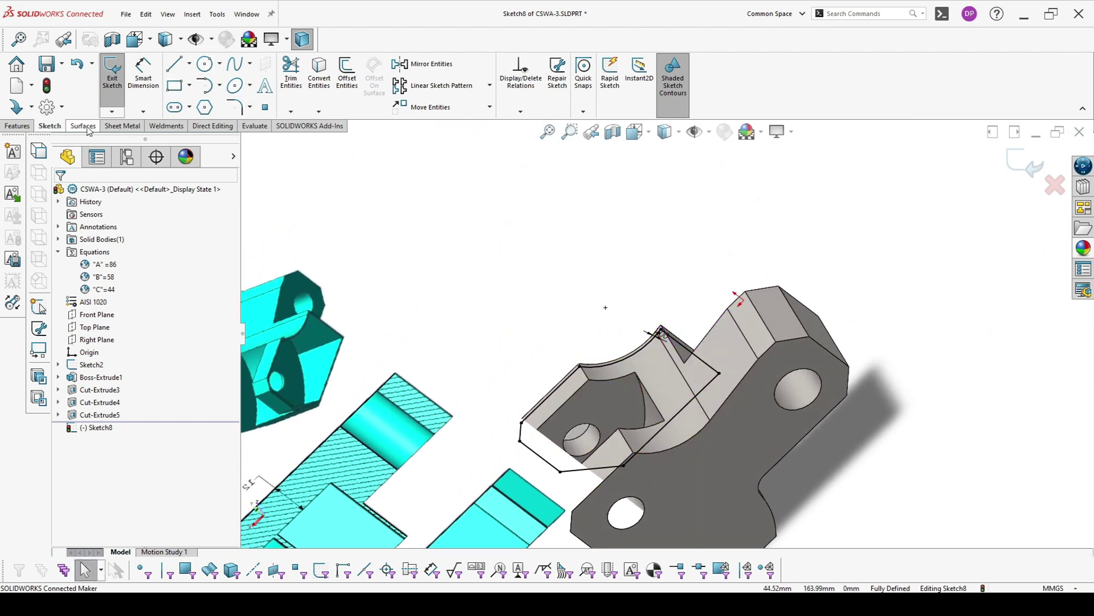
left_click(30, 127)
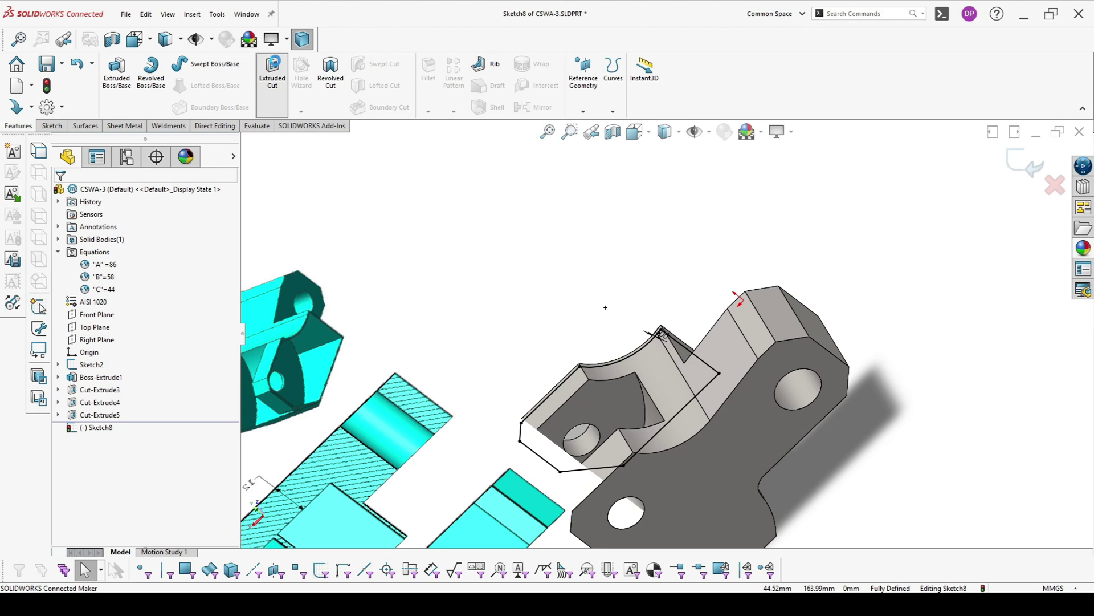
Extrude-cut the outline with Offset From Surface 1 mm from the inner floor face.
left_click(274, 66)
left_click(112, 262)
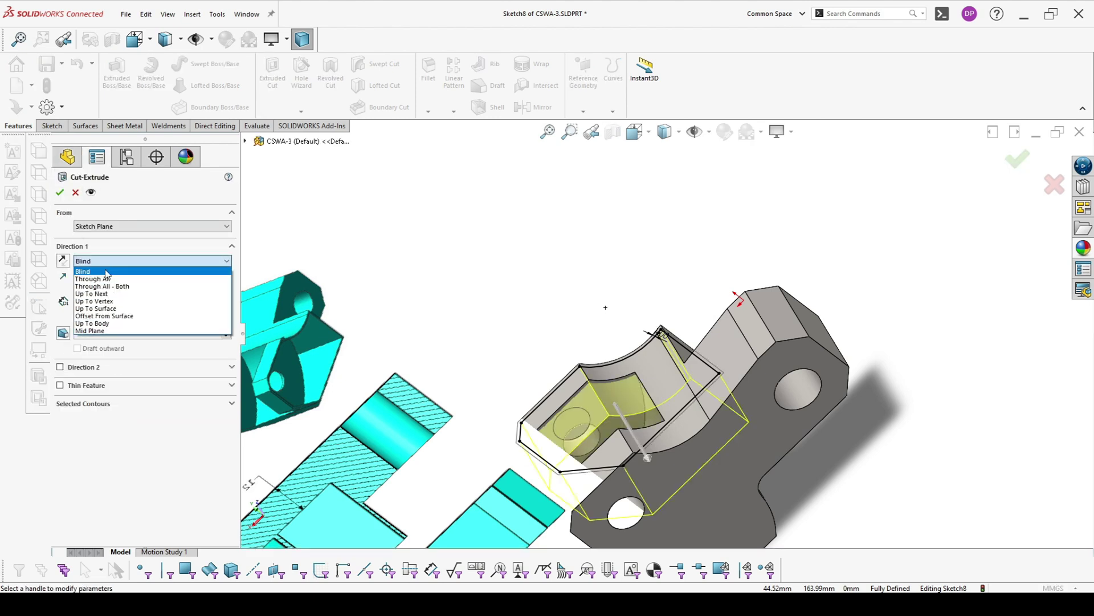
left_click(116, 320)
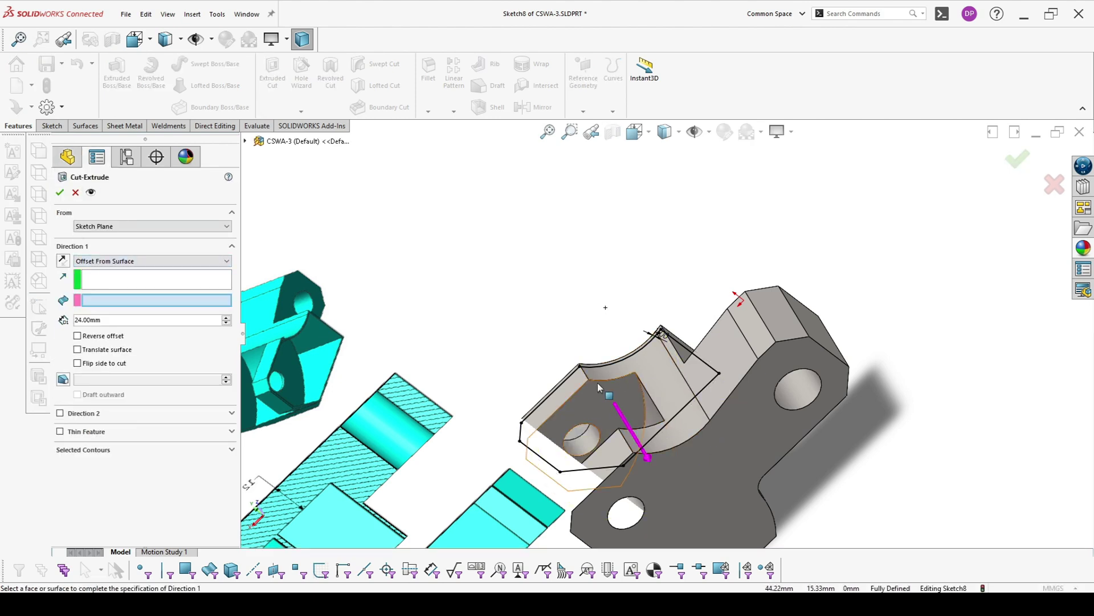
left_click(604, 393)
left_click(157, 319)
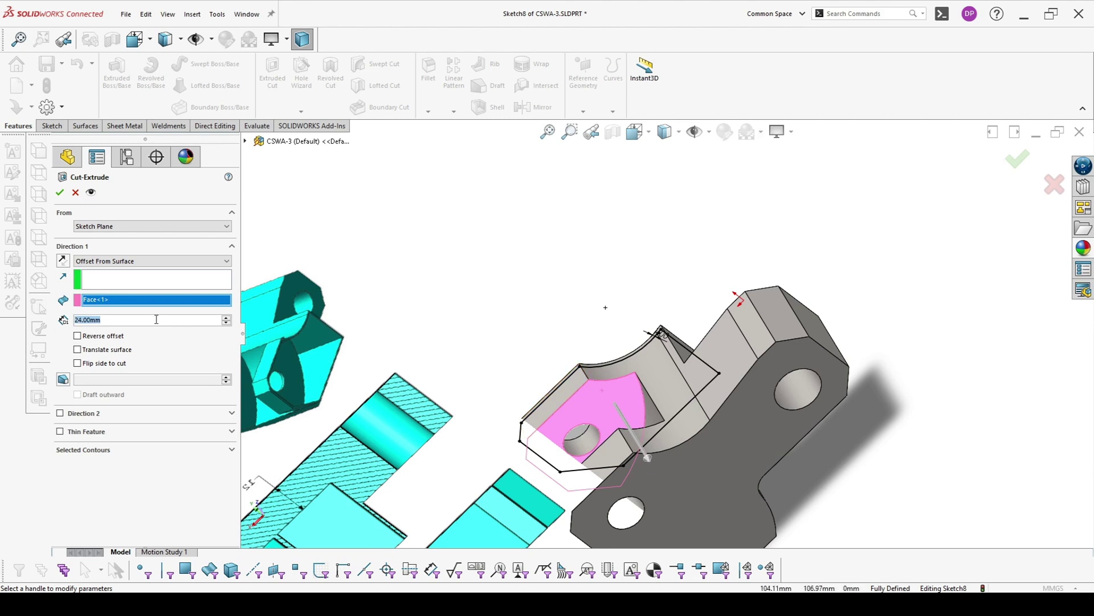
type("1")
key("Return")
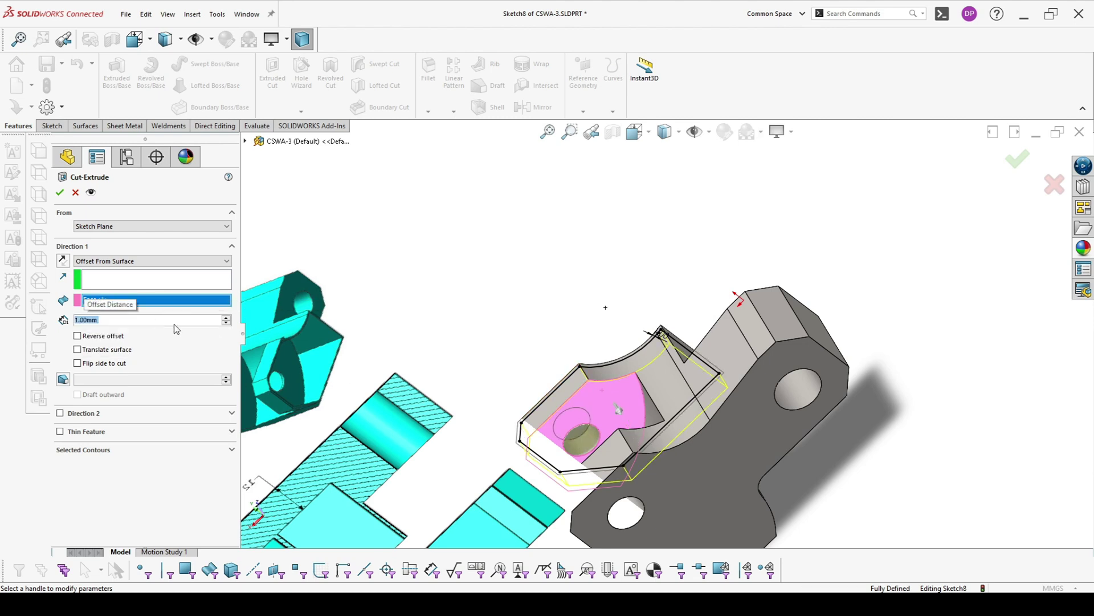
middle_click_drag(620, 357, 636, 419)
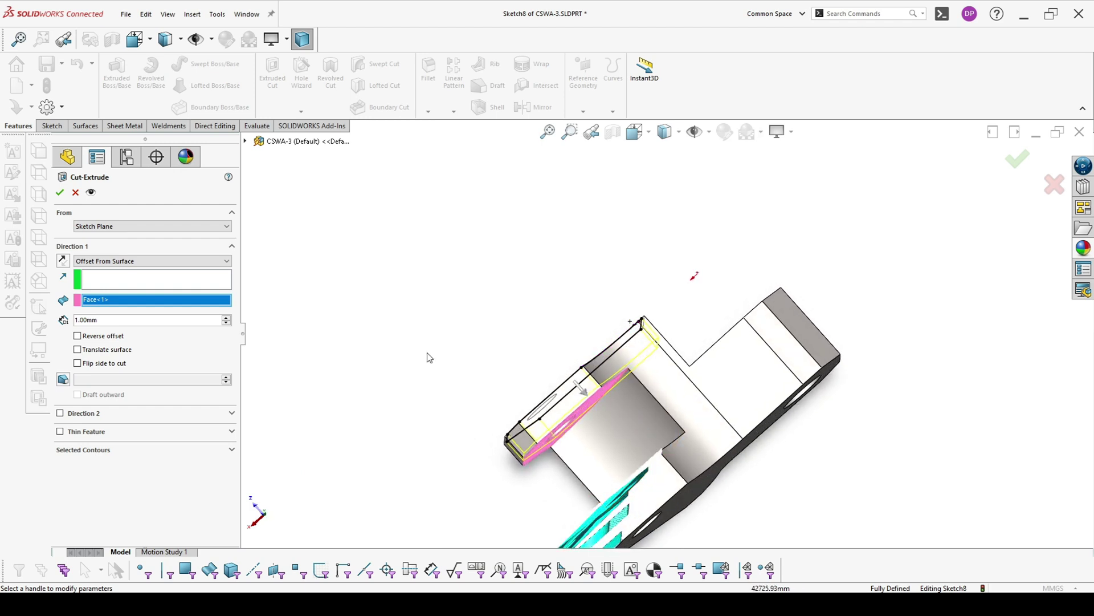
left_click(60, 194)
Orbit around the new pocket and select its floor face.
middle_click_drag(604, 323, 752, 159)
scroll(540, 341, "up", 2)
mouse_move(530, 368)
middle_mouse_down()
mouse_move(565, 423)
mouse_move(549, 496)
middle_mouse_up()
scroll(549, 504, "up", 3)
left_click(516, 463)
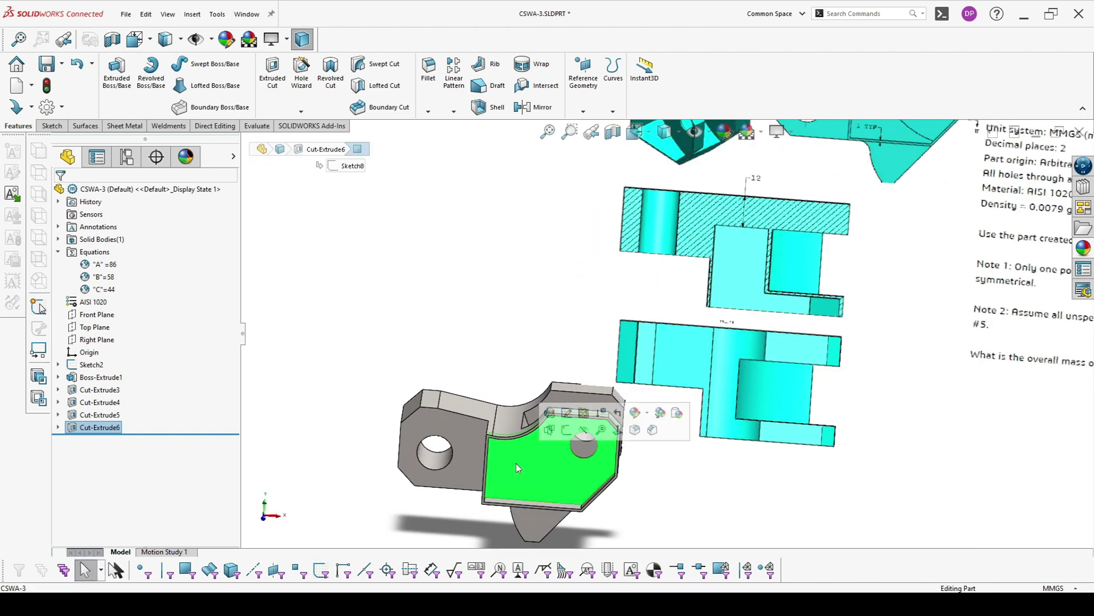
Open a new sketch on the pocket floor and convert its edges into sketch lines.
left_click(564, 427)
scroll(564, 434, "down", 10)
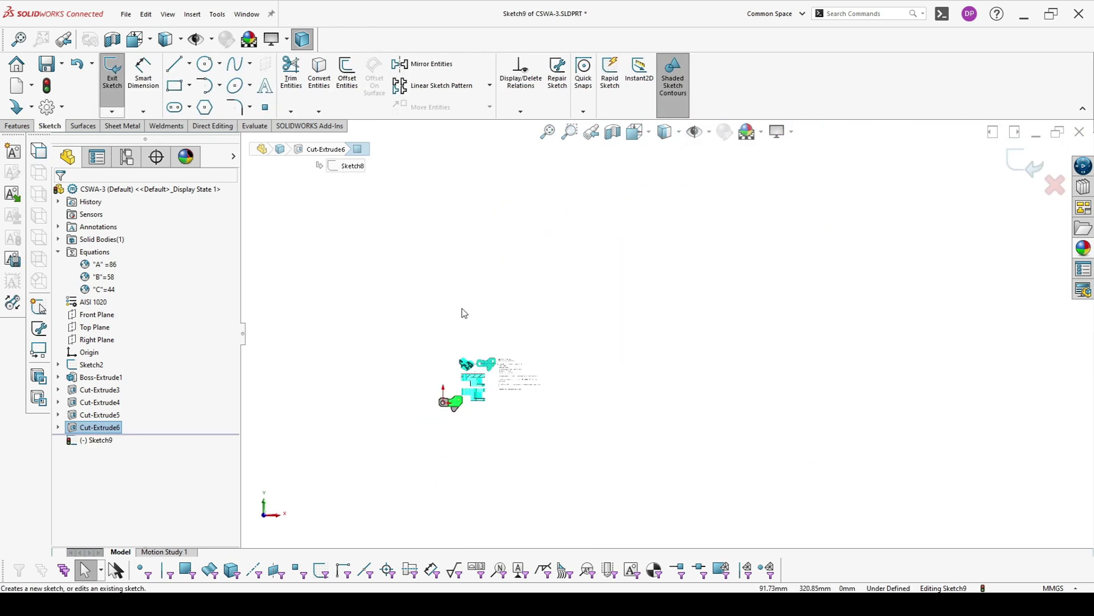
scroll(467, 412, "up", 10)
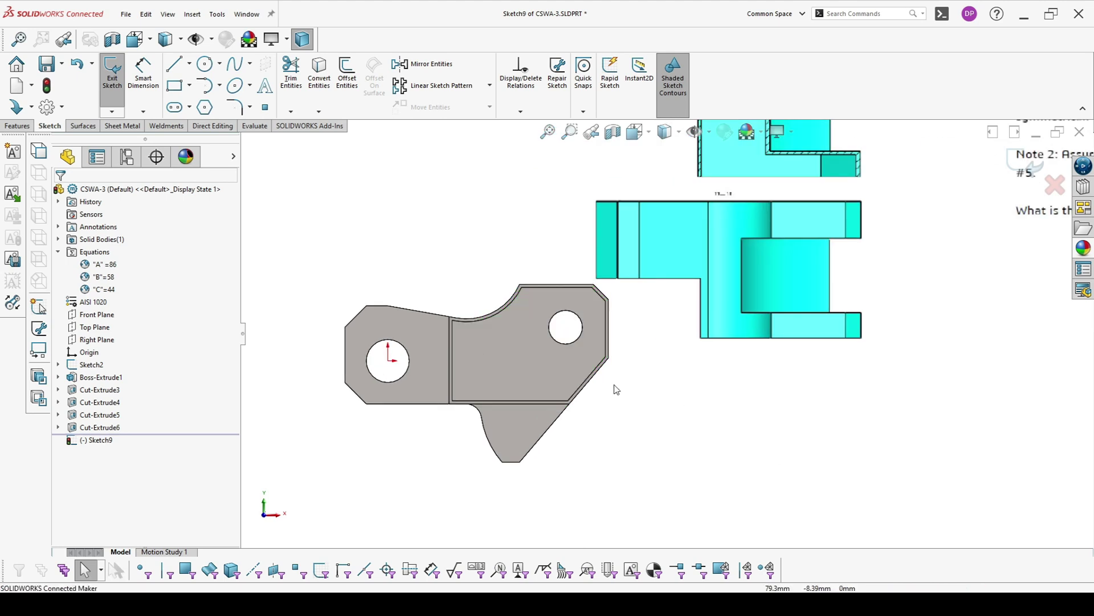
scroll(425, 287, "up", 4)
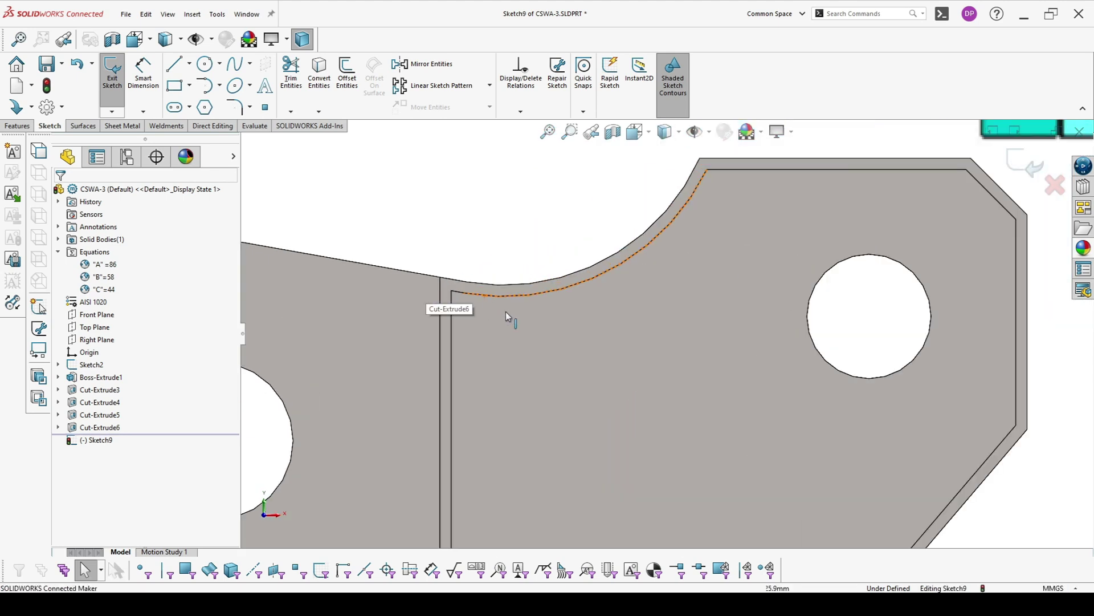
left_click(583, 363)
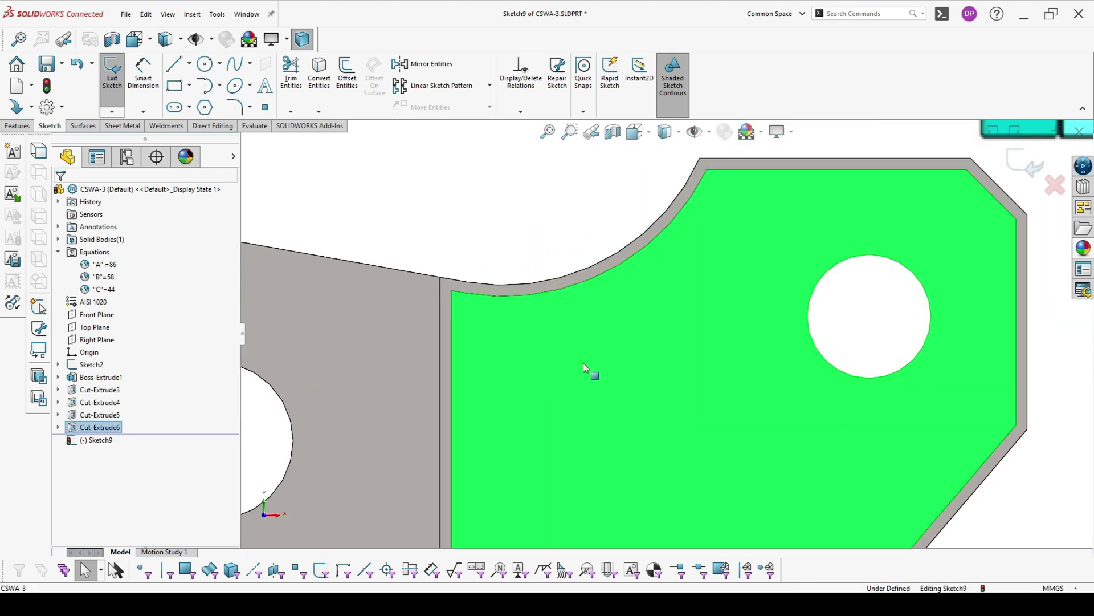
left_click(320, 74)
Orbit around the part, then start a 1.00 mm offset of the curved line.
scroll(789, 315, "down", 3)
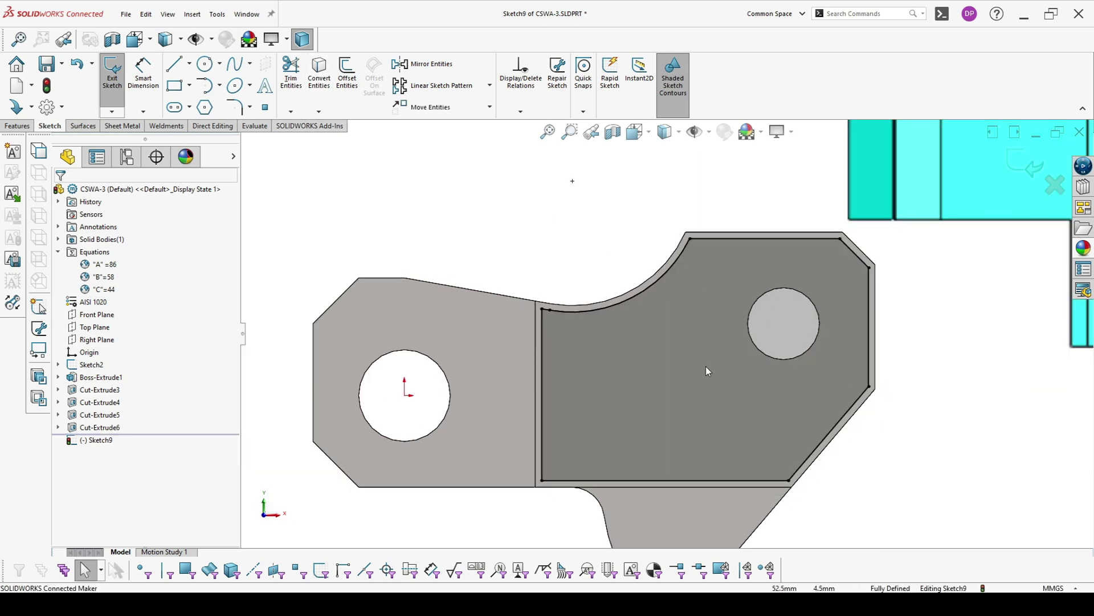
scroll(740, 330, "down", 2)
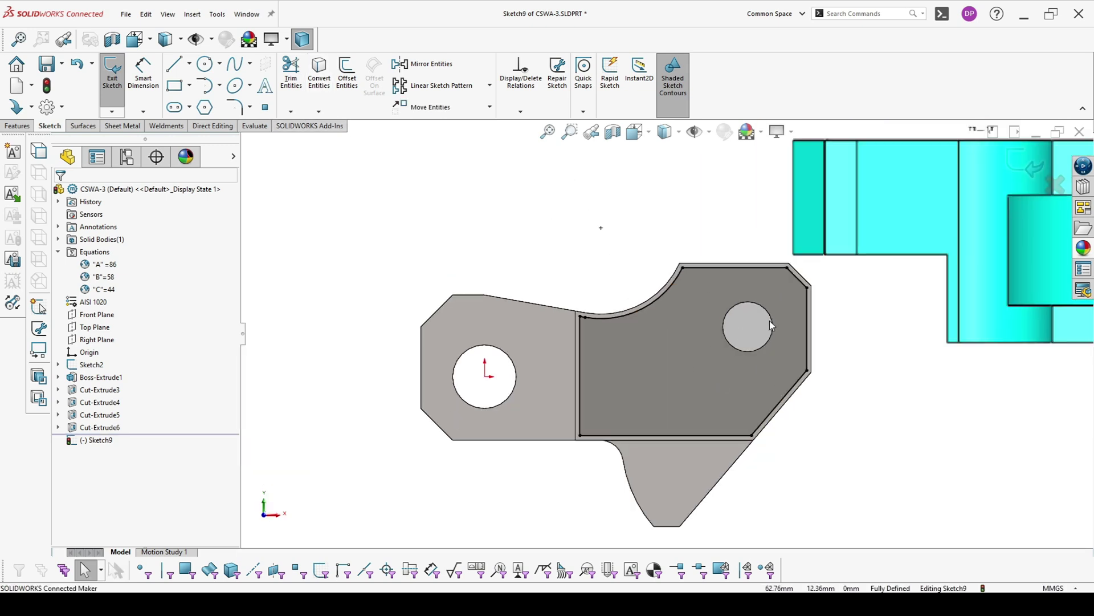
scroll(826, 307, "down", 4)
scroll(846, 235, "up", 2)
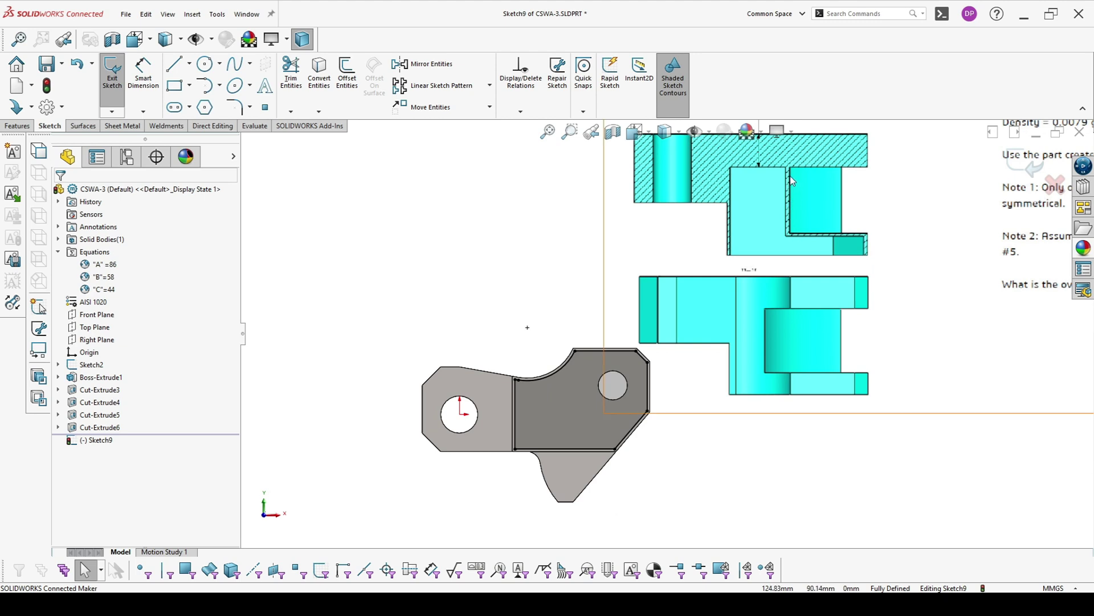
middle_click_drag(621, 362, 511, 363)
scroll(664, 442, "up", 3)
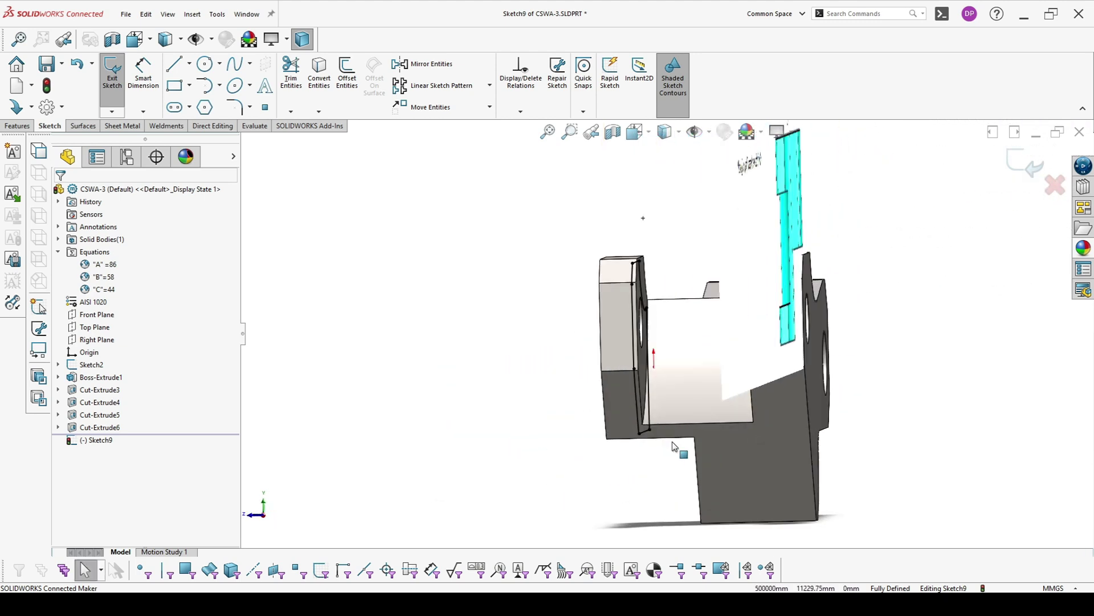
scroll(530, 408, "down", 3)
middle_click_drag(551, 387, 613, 381)
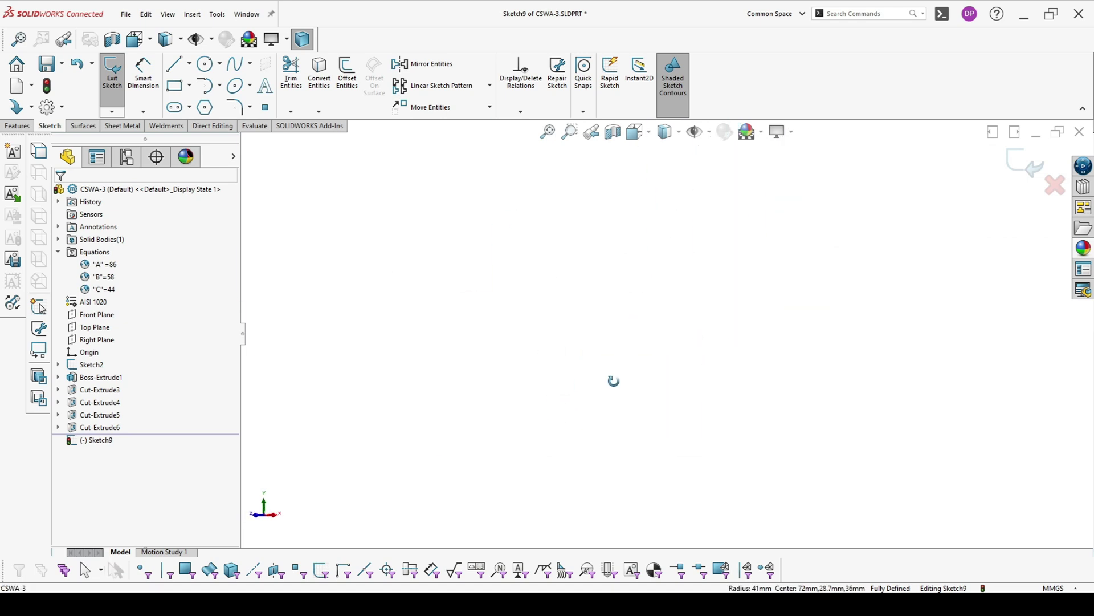
scroll(571, 385, "down", 4)
scroll(520, 346, "up", 6)
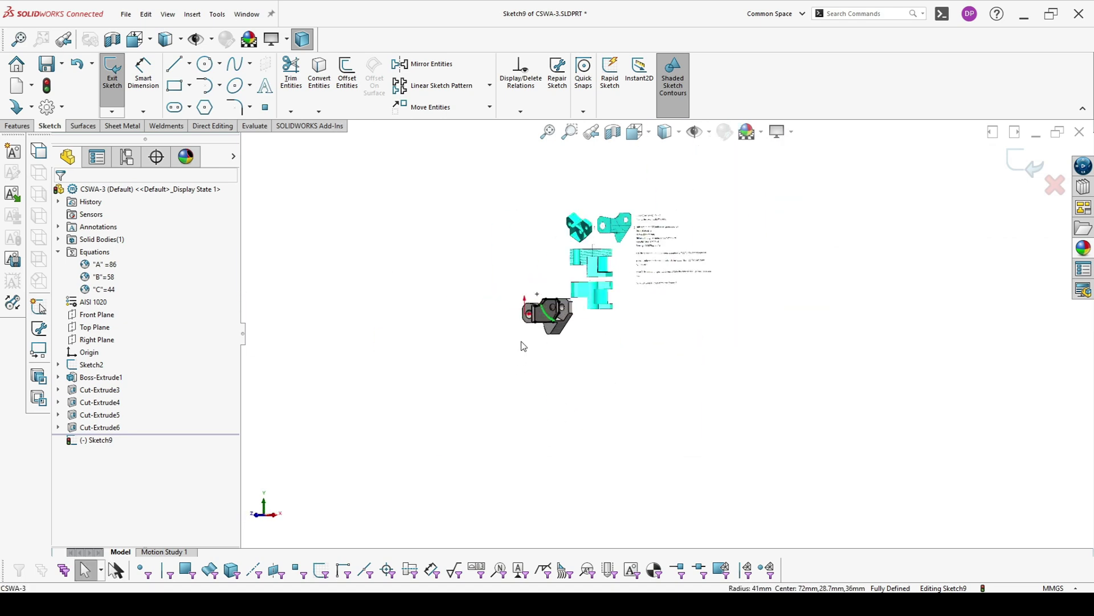
middle_click_drag(556, 312, 595, 315)
scroll(596, 316, "up", 5)
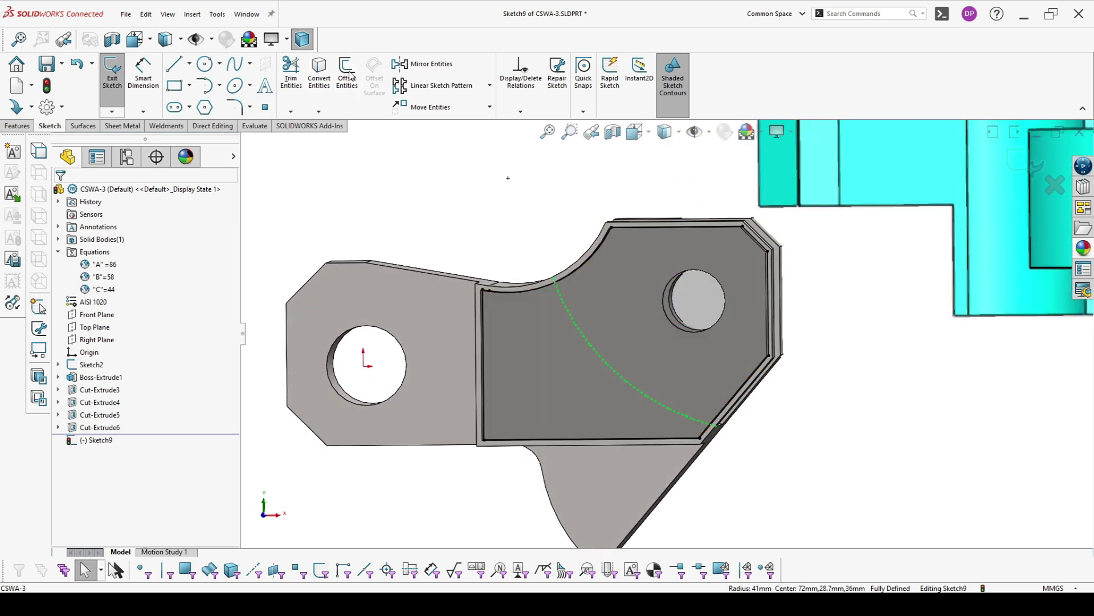
left_click(348, 75)
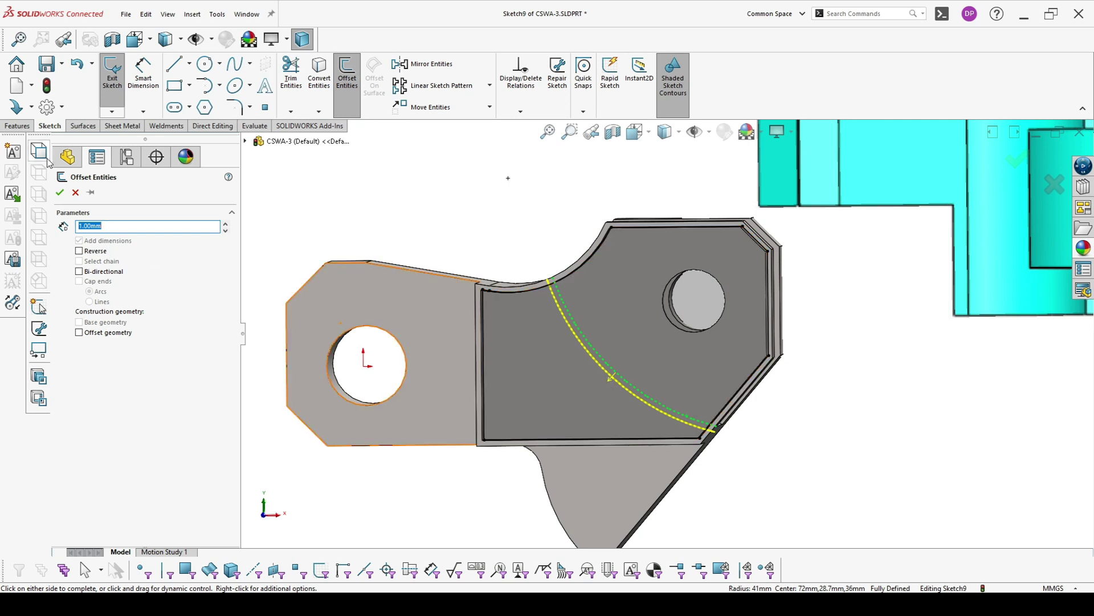
Accept the 1 mm arc offset and turn the view normal to the sketch.
left_click(60, 193)
left_click(559, 367)
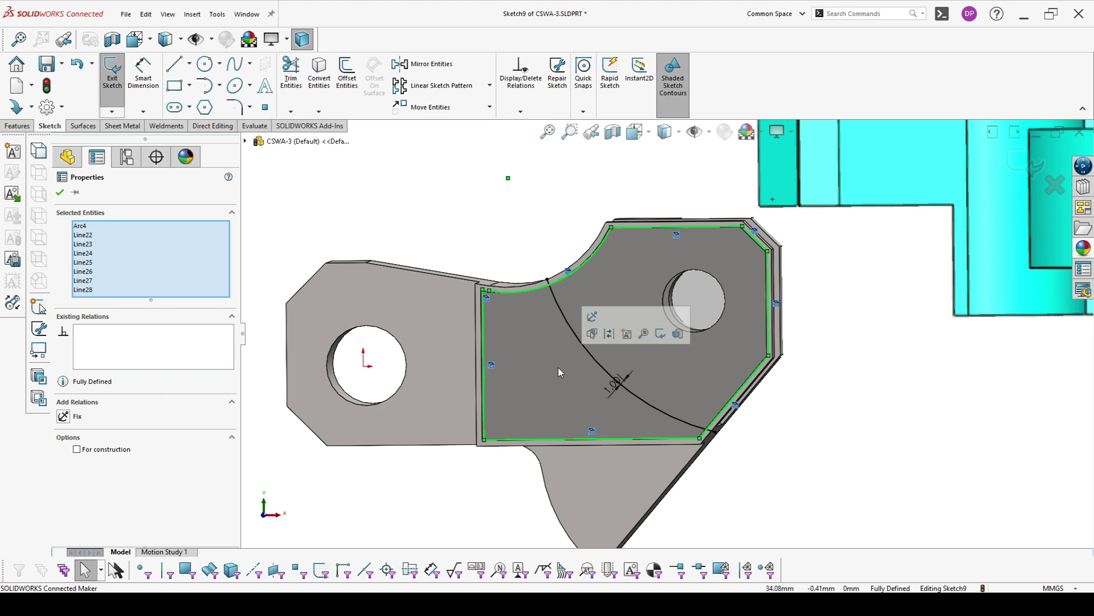
key("ctrl+8")
scroll(558, 368, "up", 8)
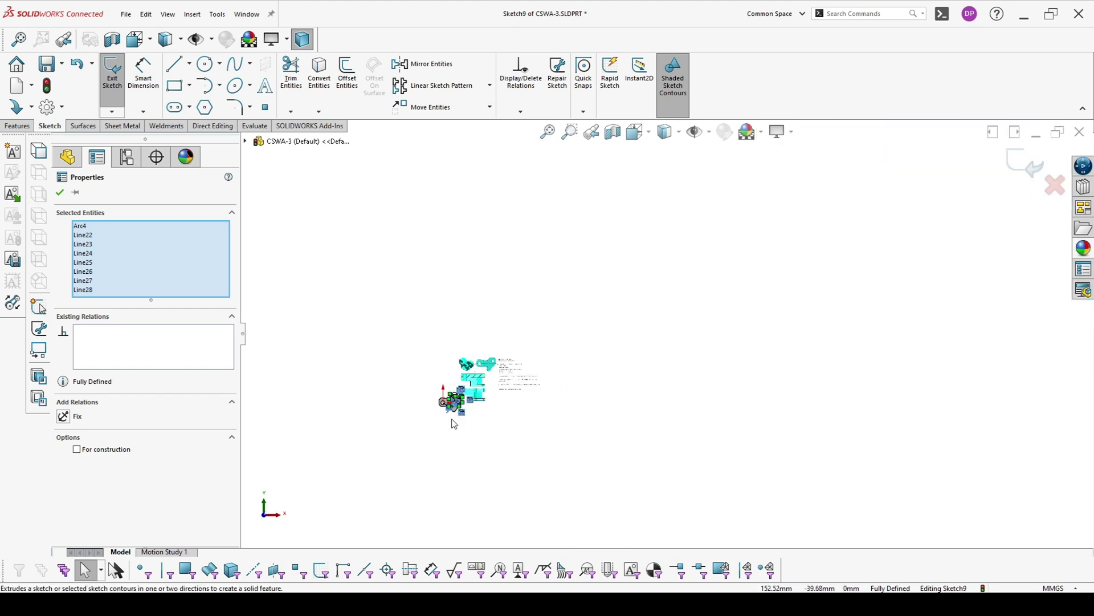
scroll(427, 430, "down", 5)
scroll(596, 319, "down", 10)
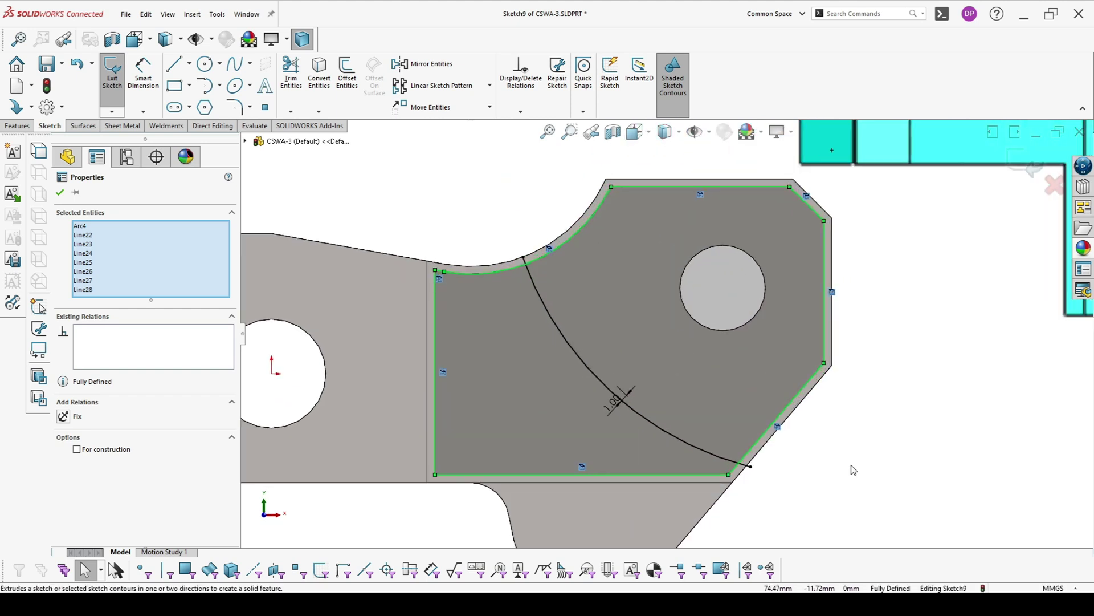
left_click(809, 448)
Trim away the arc overhang, the top-right diagonal and the top line right of the arc.
left_click(291, 73)
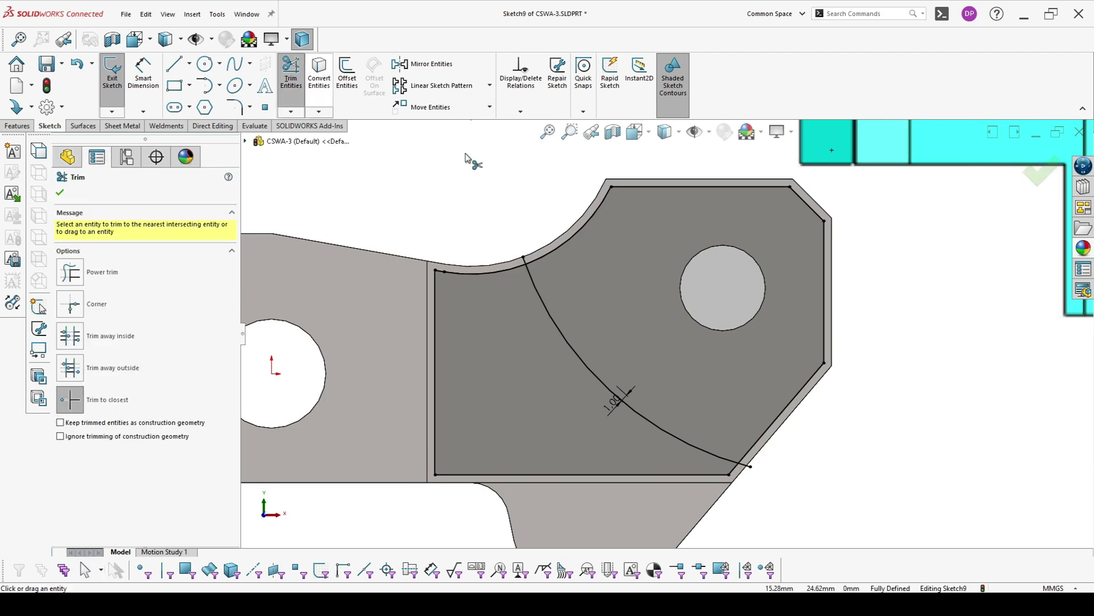
left_click(748, 467)
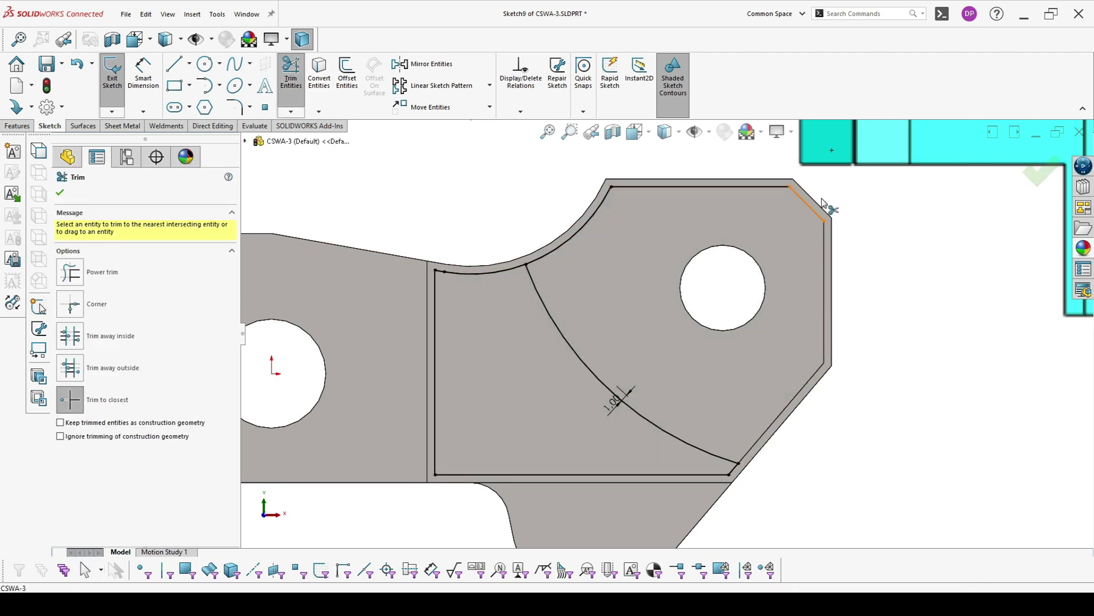
left_click(805, 198)
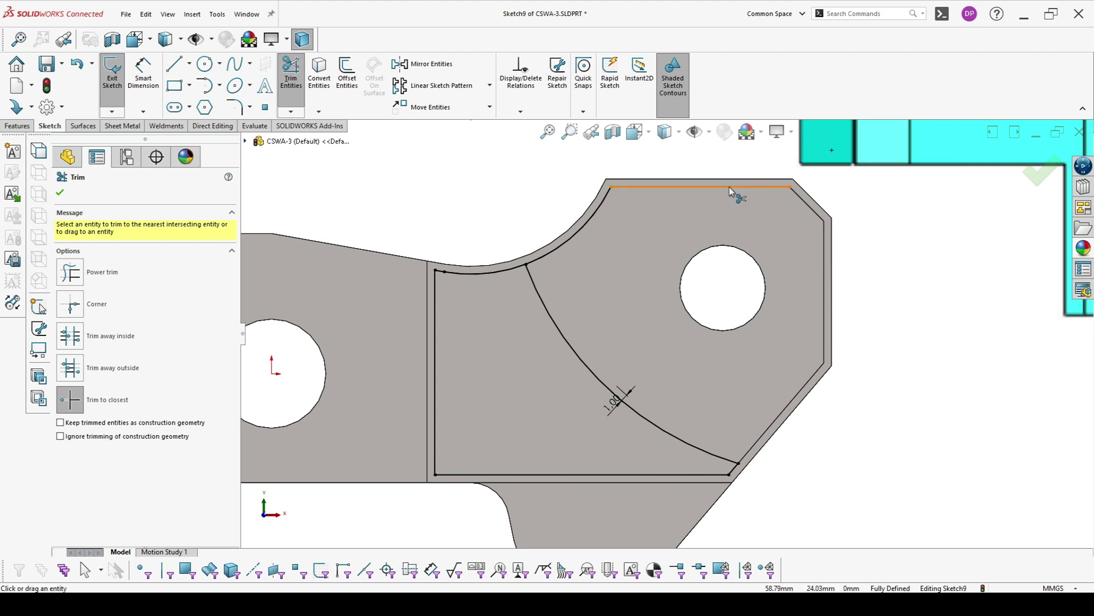
left_click(601, 220)
scroll(601, 244, "up", 5)
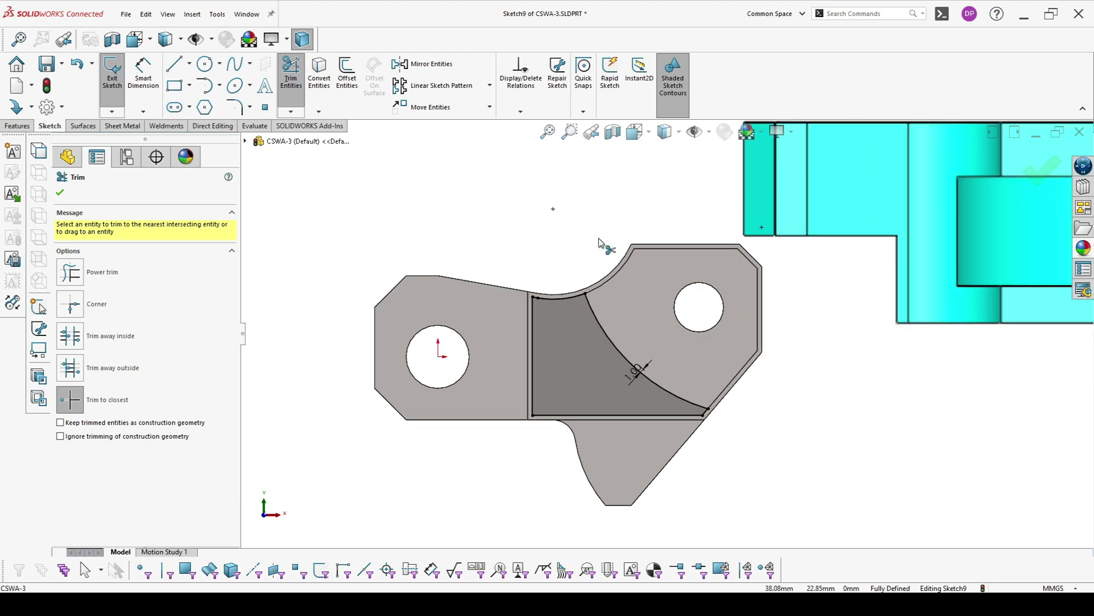
scroll(761, 248, "up", 3)
scroll(761, 248, "down", 2)
scroll(752, 241, "up", 3)
scroll(746, 235, "down", 2)
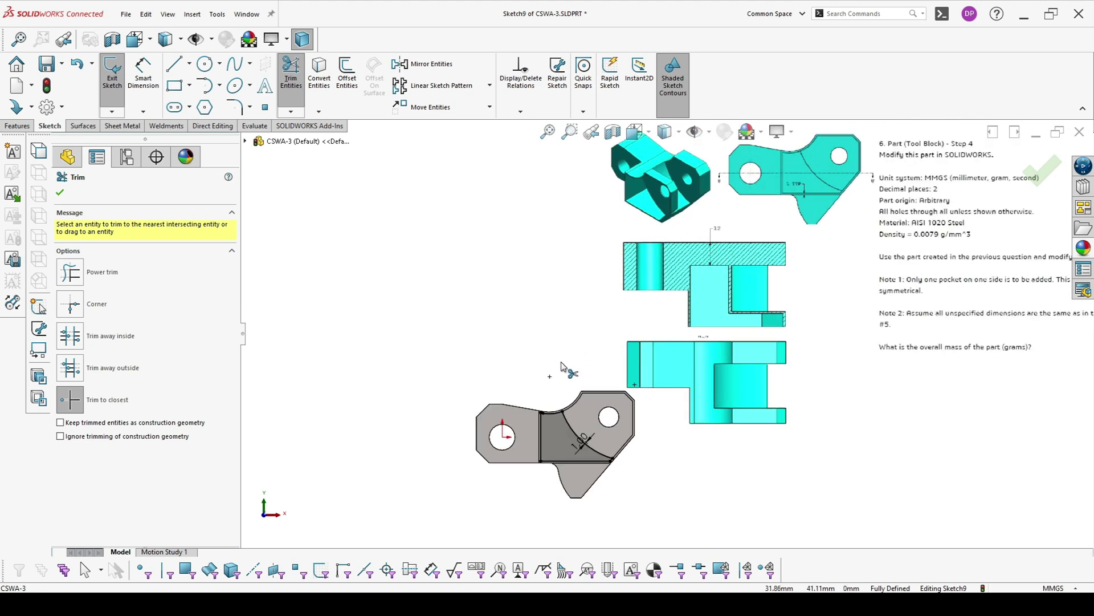
middle_click_drag(567, 368, 614, 403)
key("Escape")
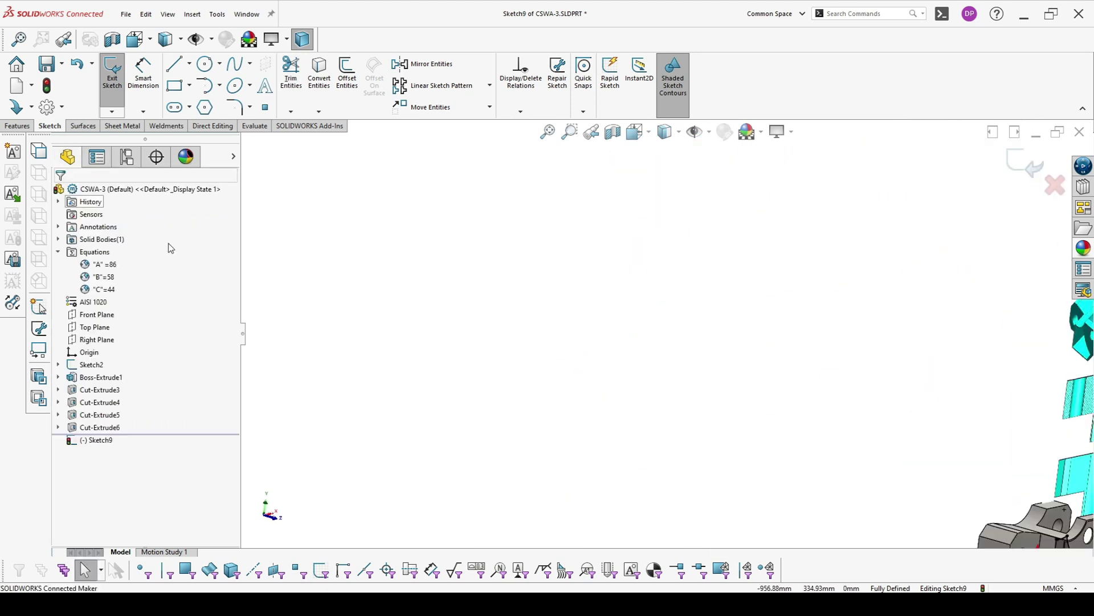
Extrude-cut Sketch9 with Offset From Surface 12 mm from the block's left face.
scroll(845, 452, "up", 3)
scroll(845, 452, "down", 9)
mouse_move(704, 330)
middle_mouse_down()
mouse_move(775, 369)
mouse_move(787, 391)
middle_mouse_up()
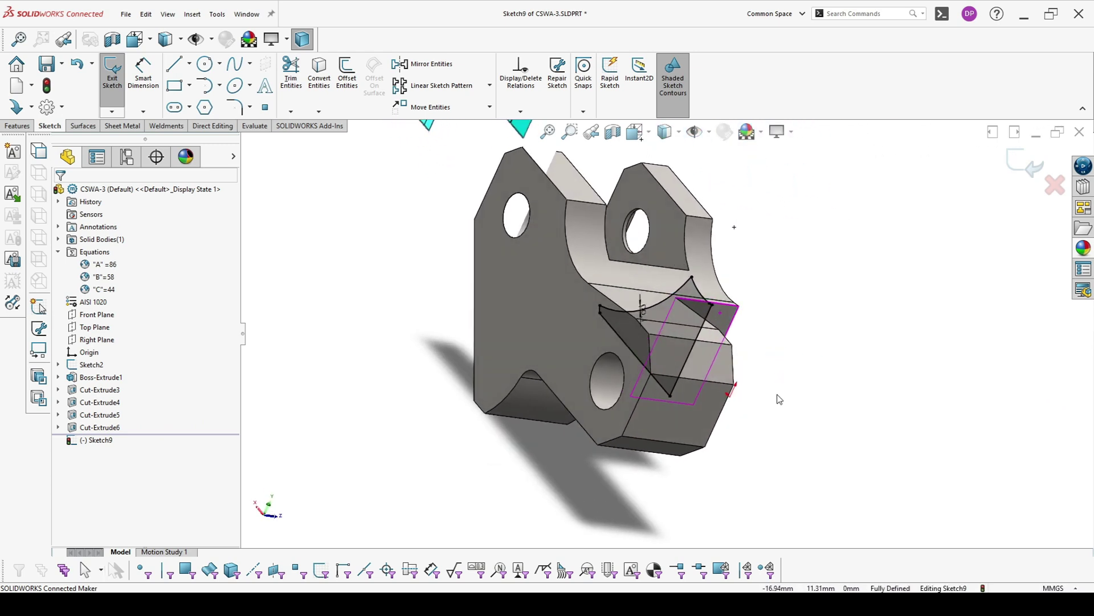
left_click(17, 126)
left_click(272, 71)
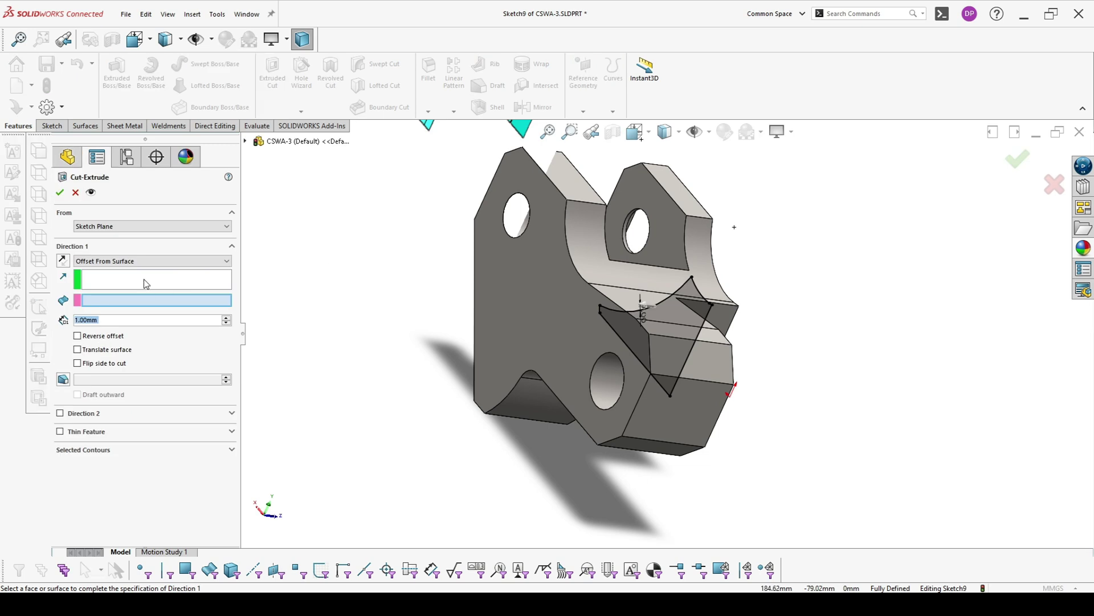
left_click(579, 355)
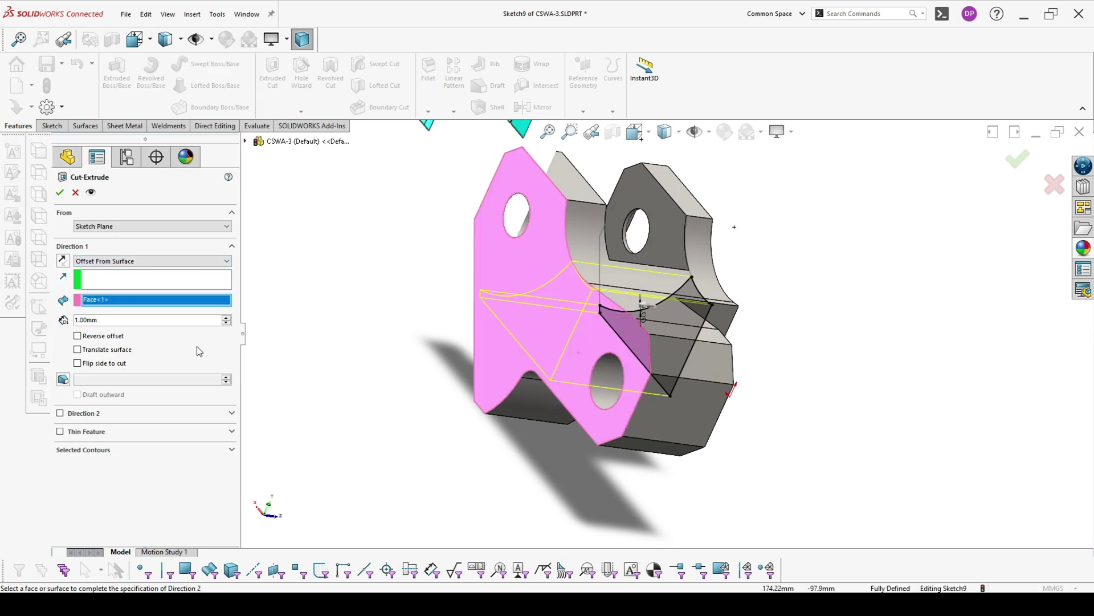
double_click(108, 319)
type("12")
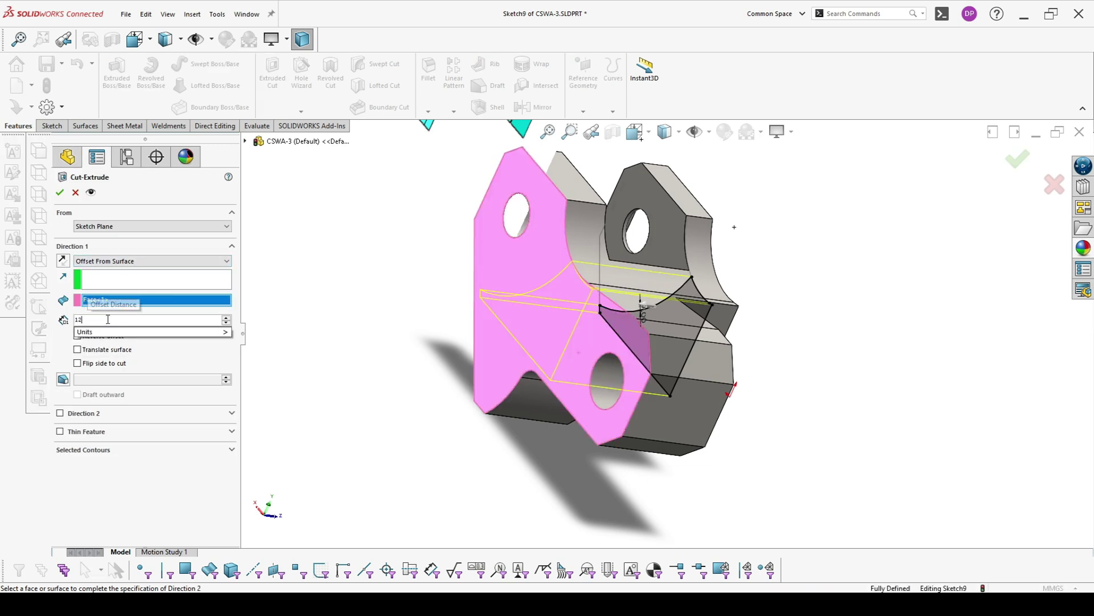
key("Return")
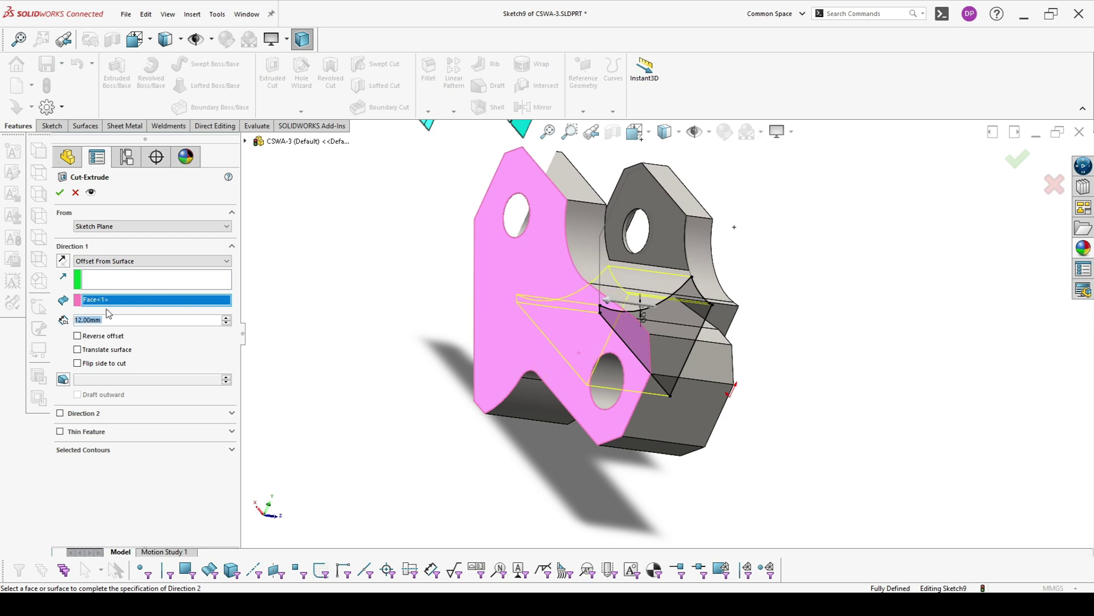
left_click(59, 192)
scroll(718, 352, "up", 5)
middle_click_drag(718, 352, 679, 327)
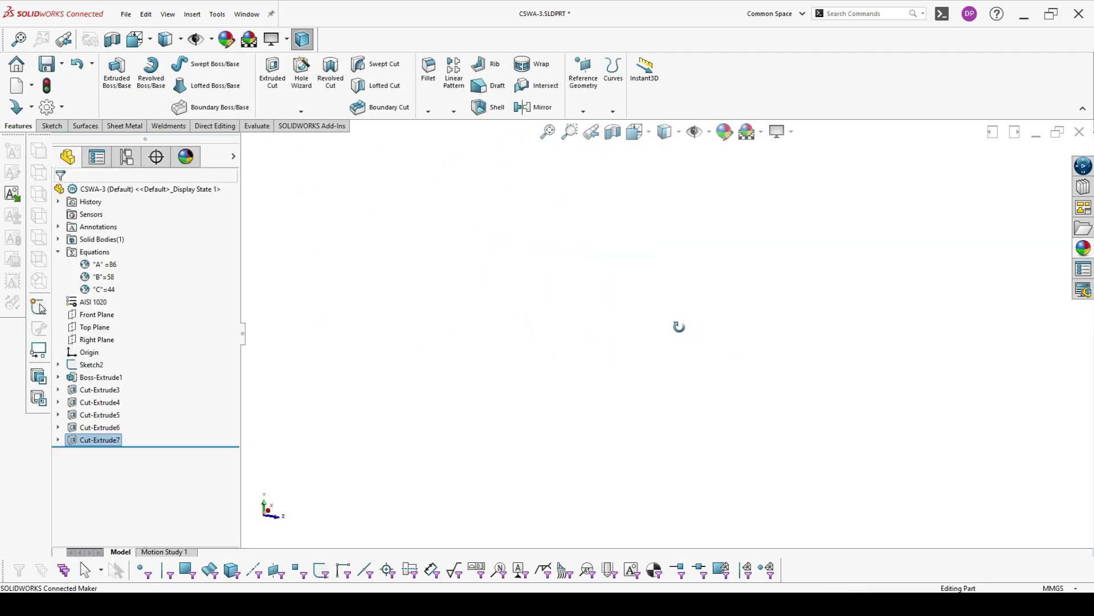
Orbit around the finished part, then slice it with a Front Plane section view.
scroll(628, 331, "up", 6)
scroll(527, 310, "down", 5)
middle_click_drag(446, 285, 392, 265)
scroll(433, 277, "down", 1)
middle_click_drag(448, 292, 417, 330)
middle_click_drag(452, 269, 624, 220)
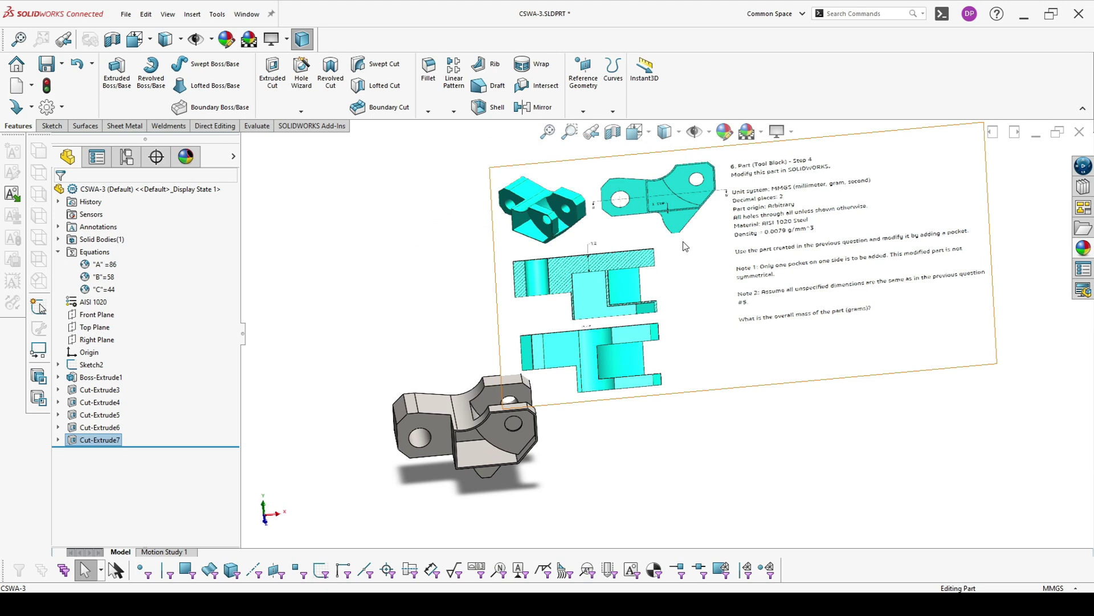
scroll(627, 233, "down", 3)
mouse_move(608, 267)
middle_mouse_down()
mouse_move(645, 284)
mouse_move(635, 375)
middle_mouse_up()
middle_click_drag(584, 421, 556, 362)
scroll(575, 359, "up", 1)
scroll(558, 330, "down", 1)
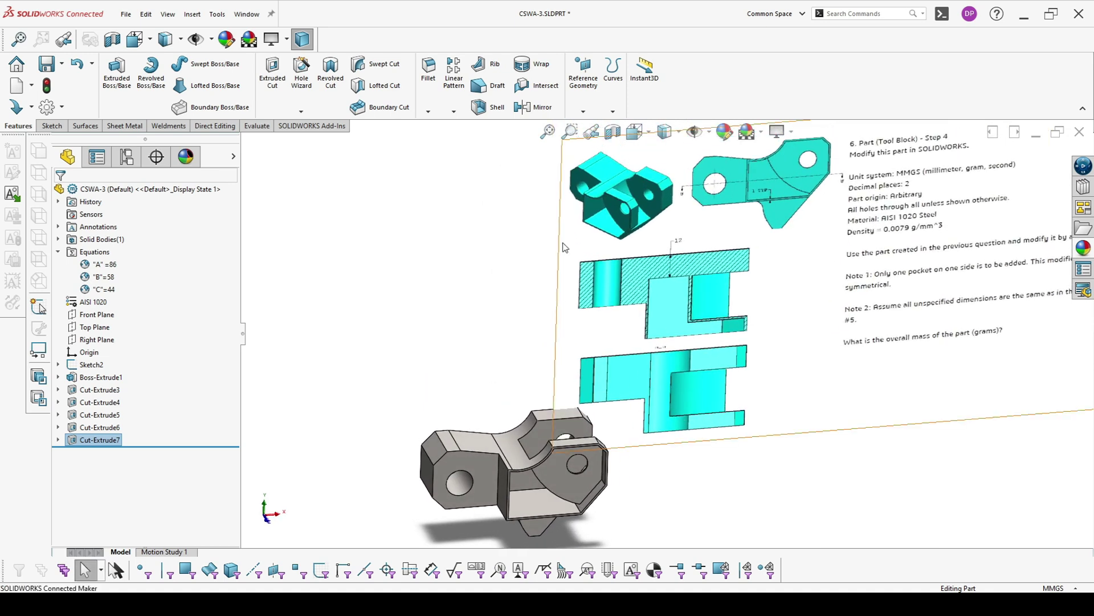
left_click(614, 133)
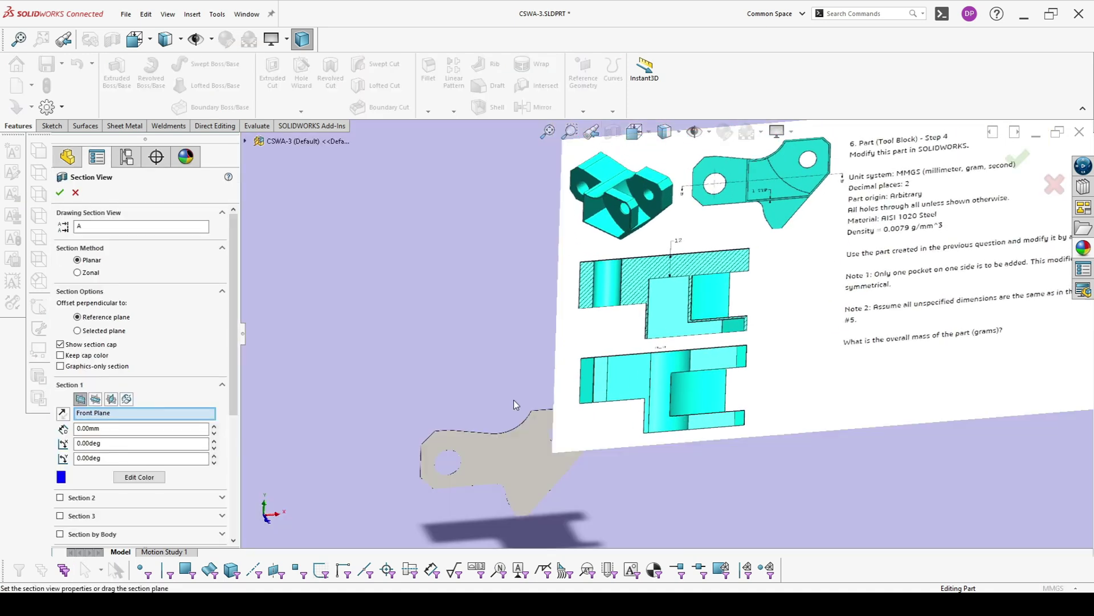
Switch the section view to the Top Plane and orbit to inspect the pocket.
left_click(96, 399)
scroll(601, 491, "up", 2)
scroll(635, 426, "down", 1)
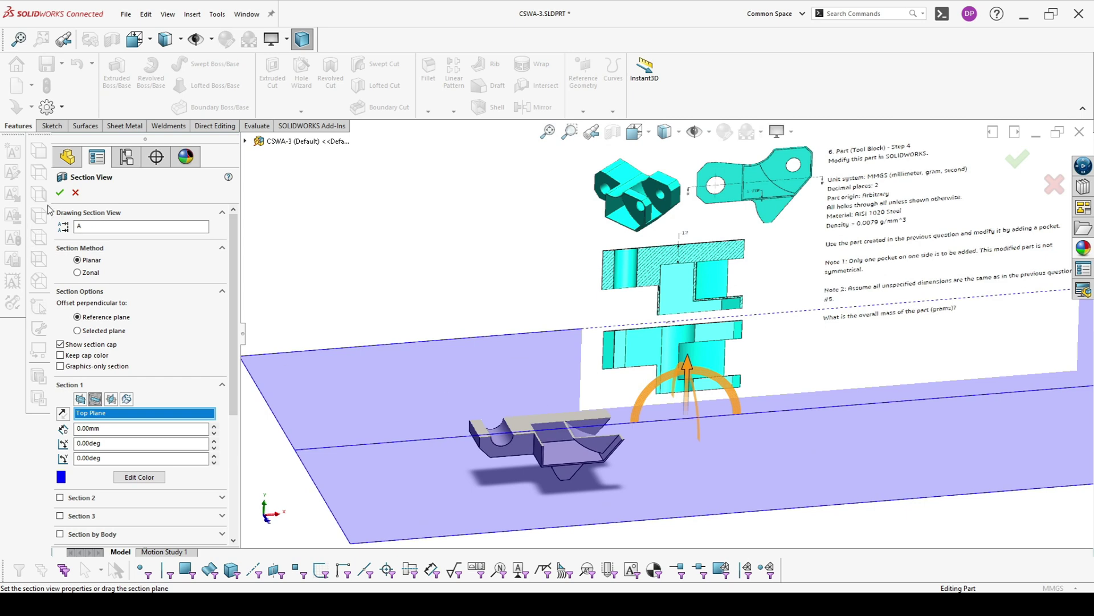
left_click(60, 193)
mouse_move(577, 391)
middle_mouse_down()
mouse_move(630, 435)
mouse_move(628, 542)
mouse_move(553, 423)
middle_mouse_up()
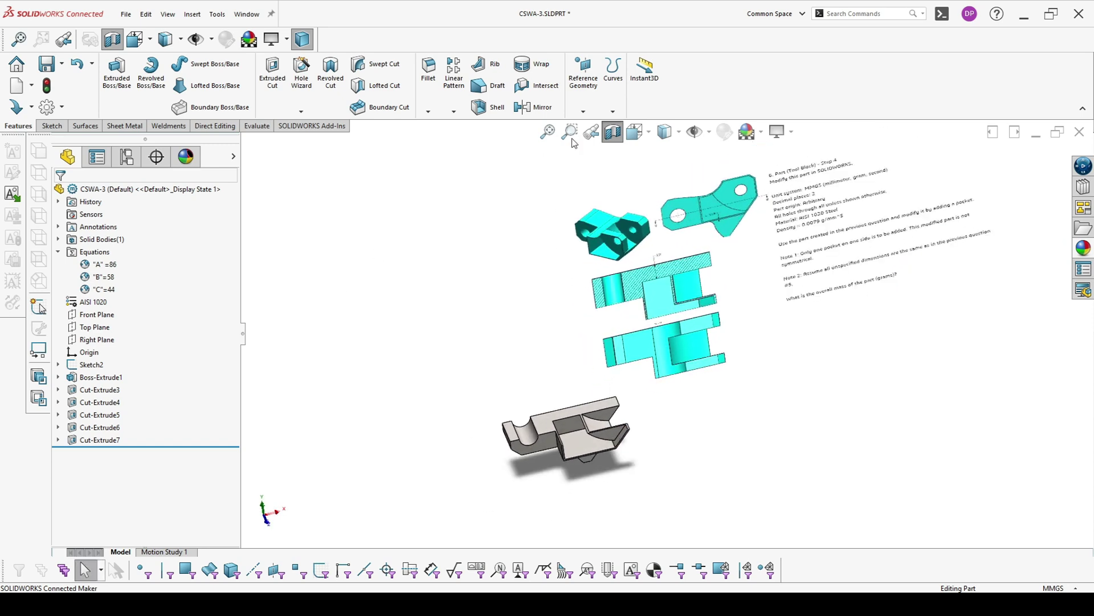
Turn off the section view, show the whole part in Front view, and open the Evaluate tools.
left_click(620, 133)
scroll(596, 365, "up", 4)
scroll(625, 344, "down", 4)
scroll(627, 344, "up", 4)
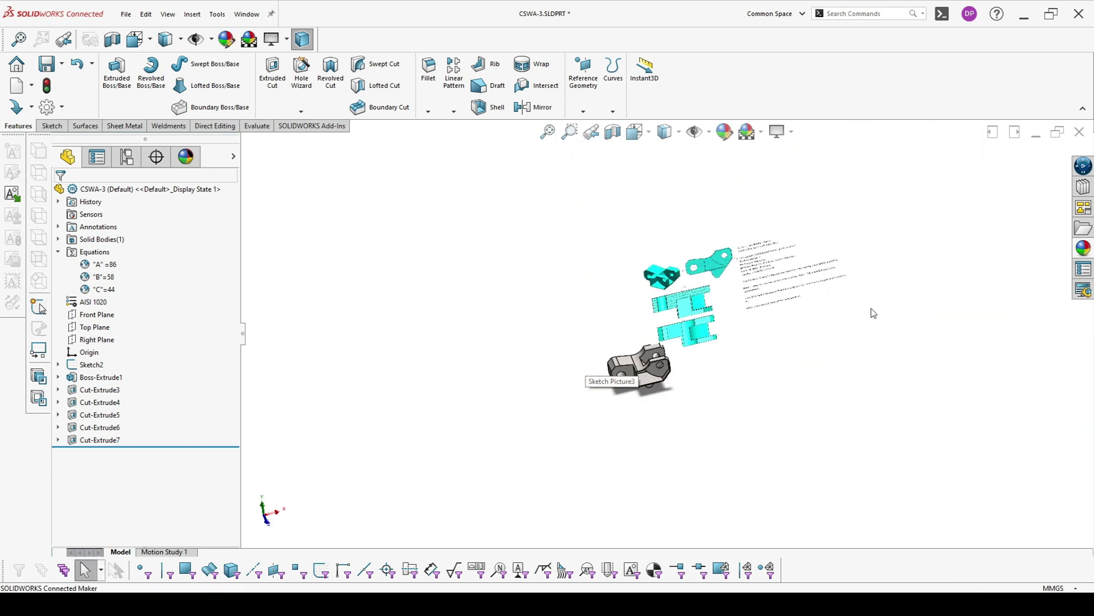
scroll(878, 309, "down", 3)
middle_click_drag(798, 261, 765, 281)
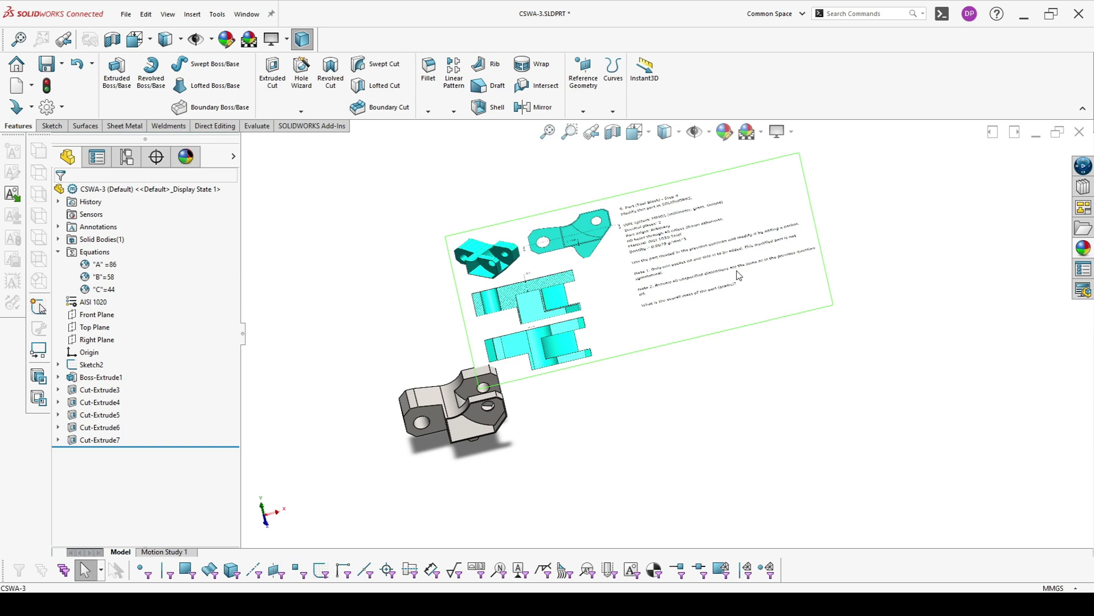
key("ctrl+1")
scroll(511, 366, "down", 8)
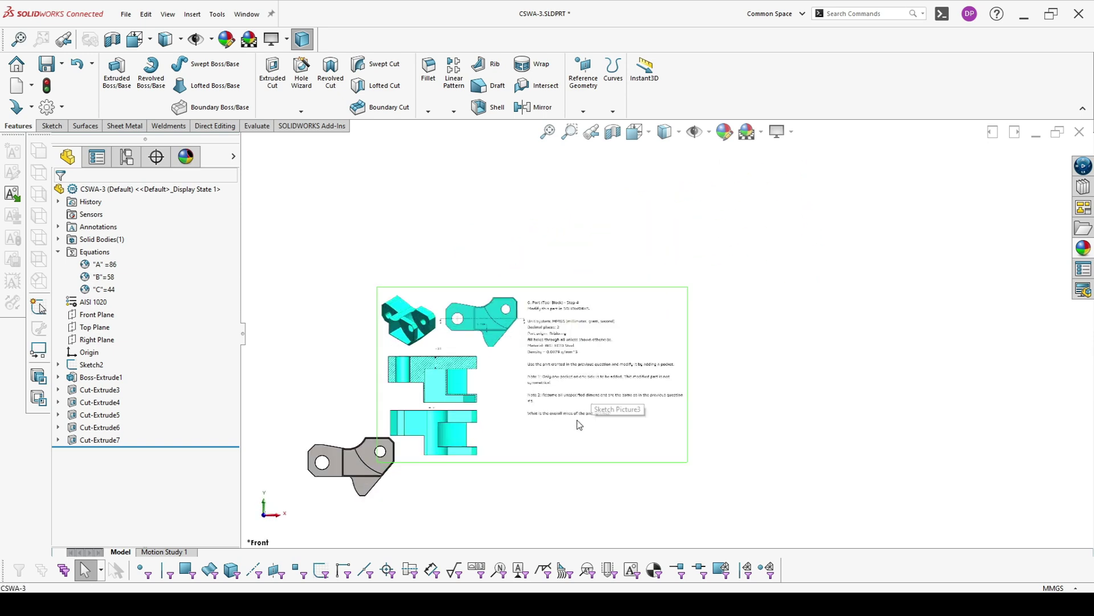
scroll(667, 336, "up", 3)
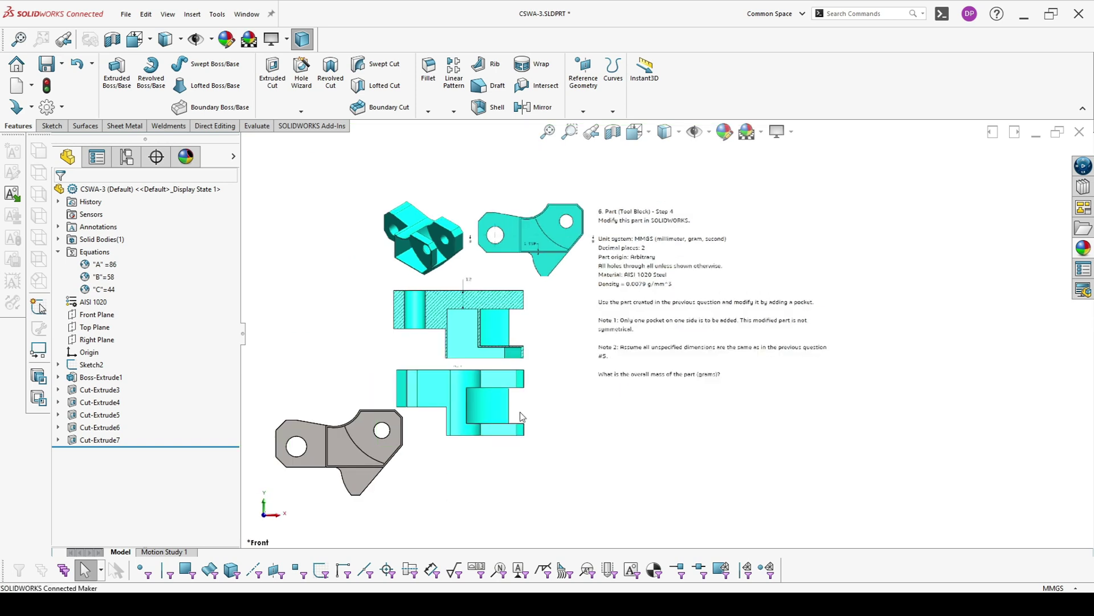
left_click(256, 126)
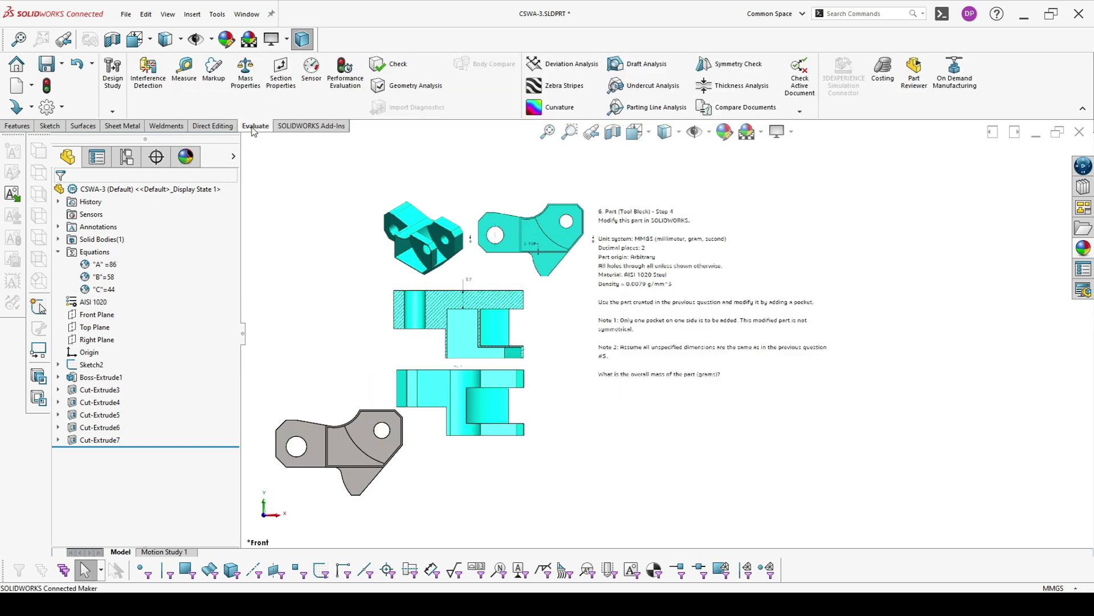
Read the 432.58 g mass from Mass Properties and compare it with answer 6 in the PDF key.
left_click(246, 69)
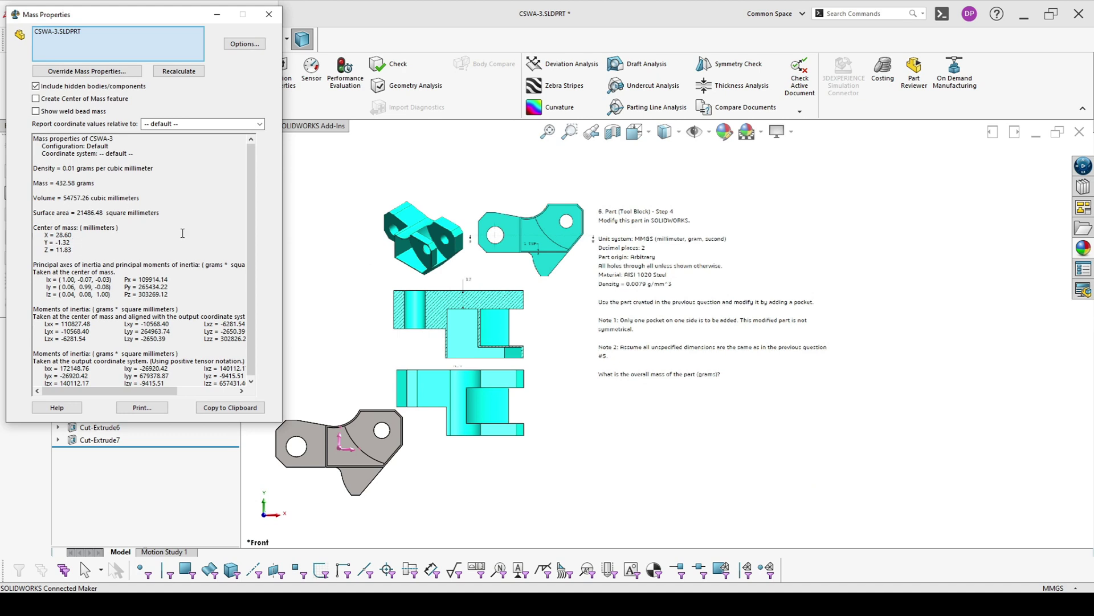
left_click(519, 603)
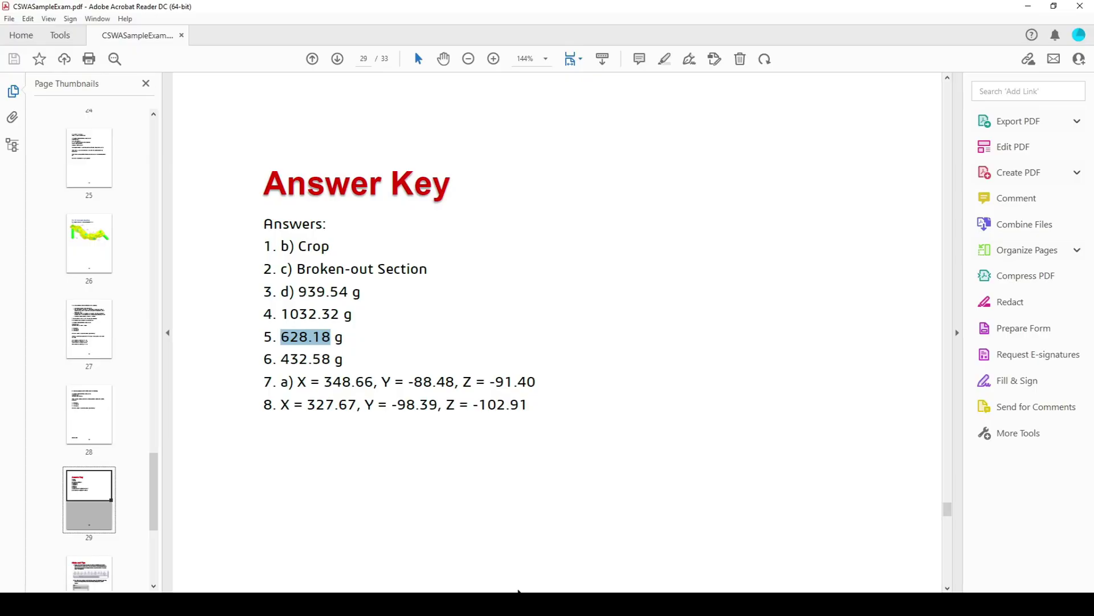